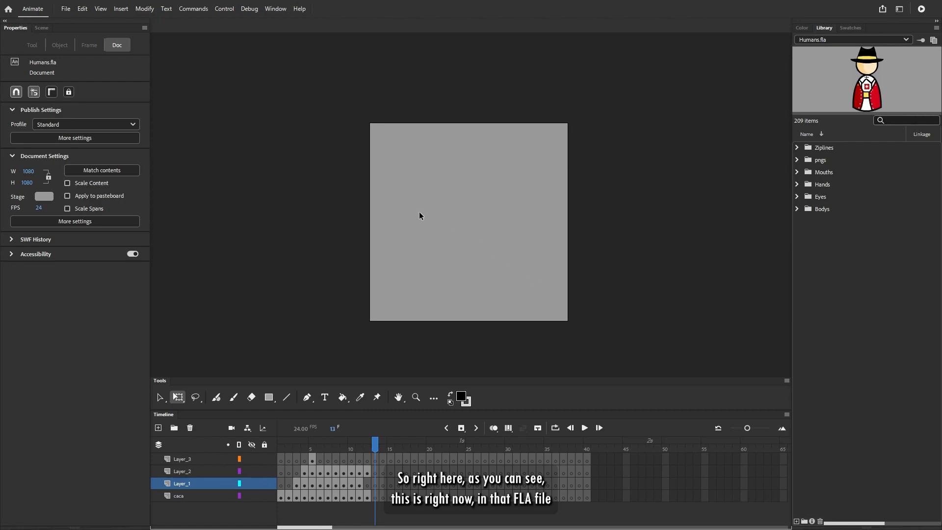
left_click_drag(348, 110, 588, 342)
left_click_drag(348, 108, 586, 348)
left_click_drag(848, 265, 840, 240)
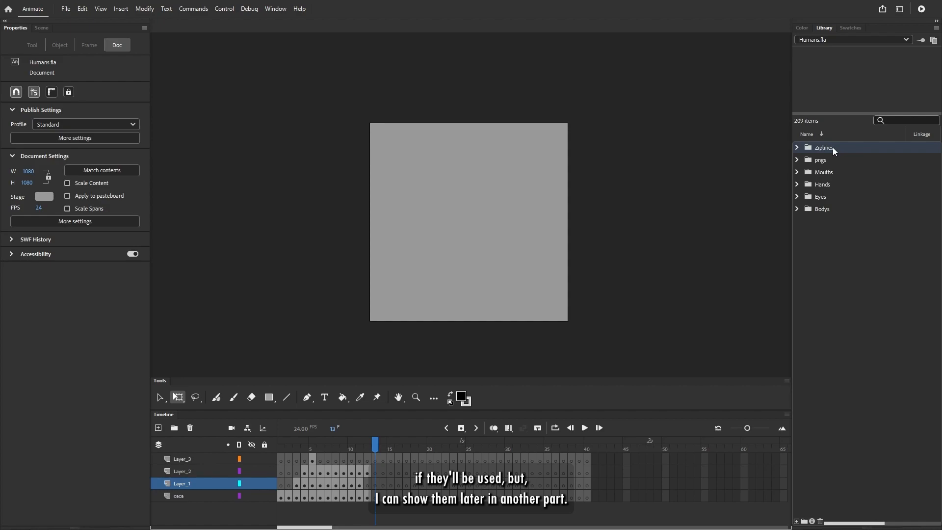
- Look over the library's asset folders, briefly opening the pngs folder to preview an image
key("Down")
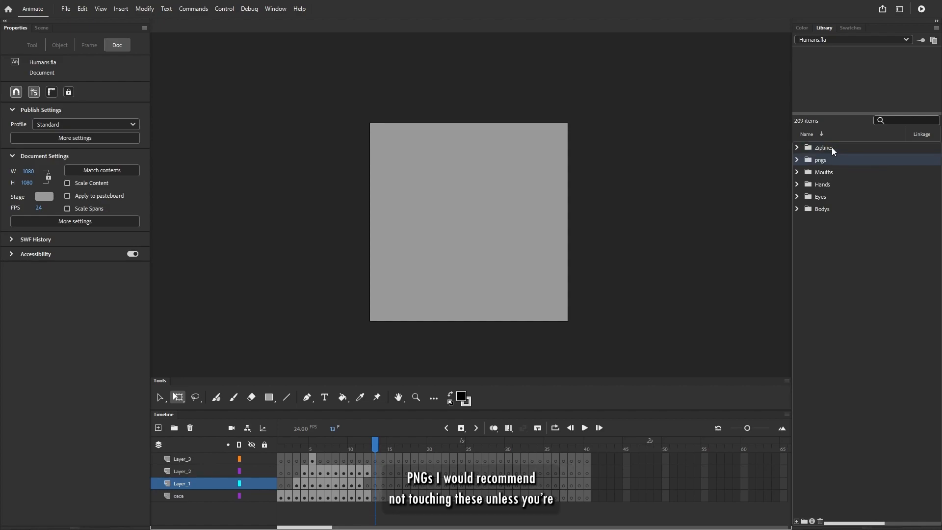
left_click(797, 160)
left_click(827, 174)
left_click(796, 160)
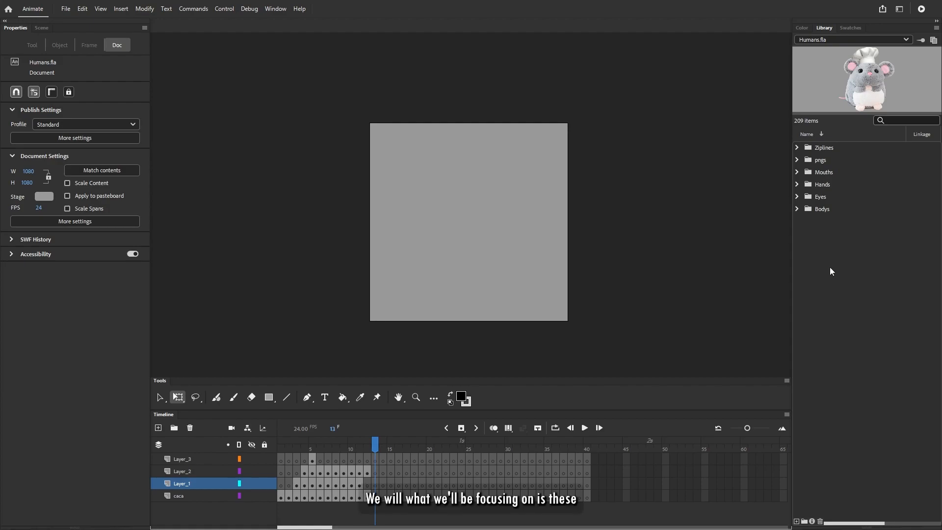
left_click_drag(829, 262, 828, 170)
left_click(844, 225)
left_click(840, 206)
left_click(837, 183)
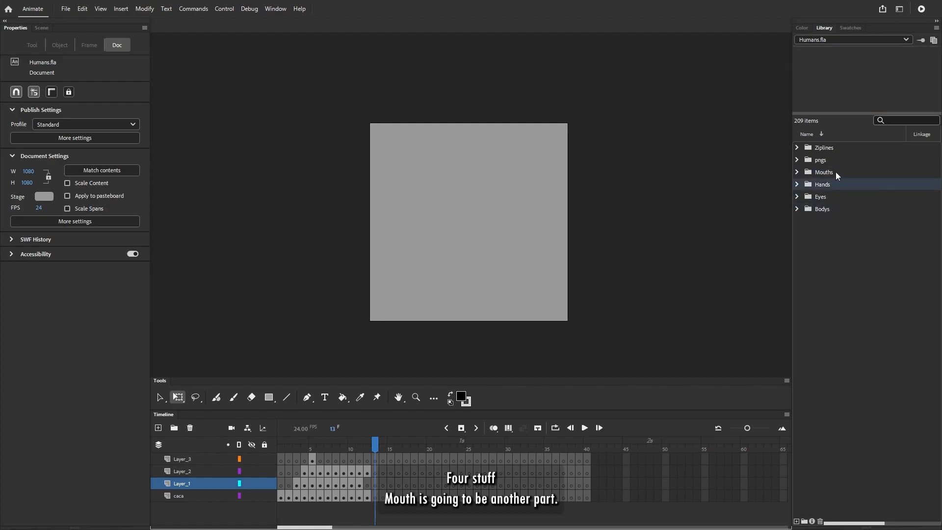
left_click(823, 172)
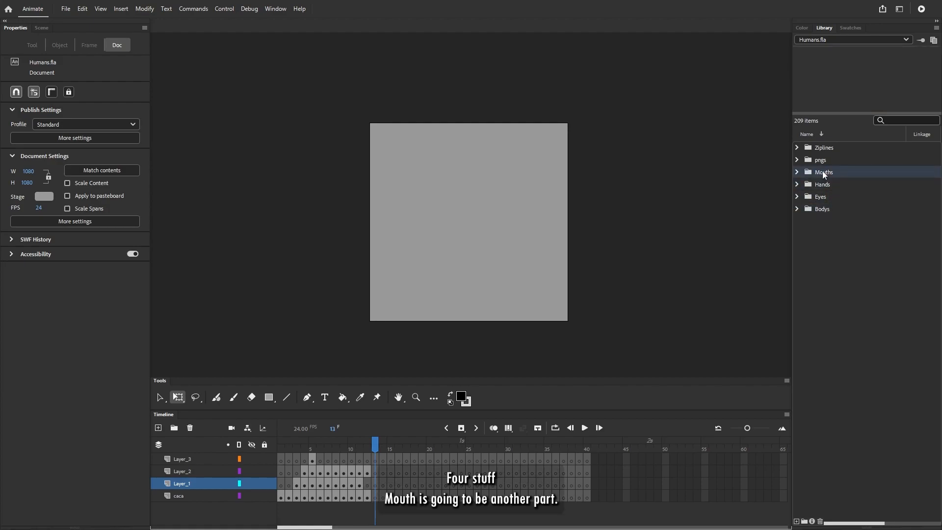
- Expand the Bodys folder and preview its character assets, comparing French Gurl asset Hatless with French Gurl asset
left_click(798, 209)
left_click(815, 210)
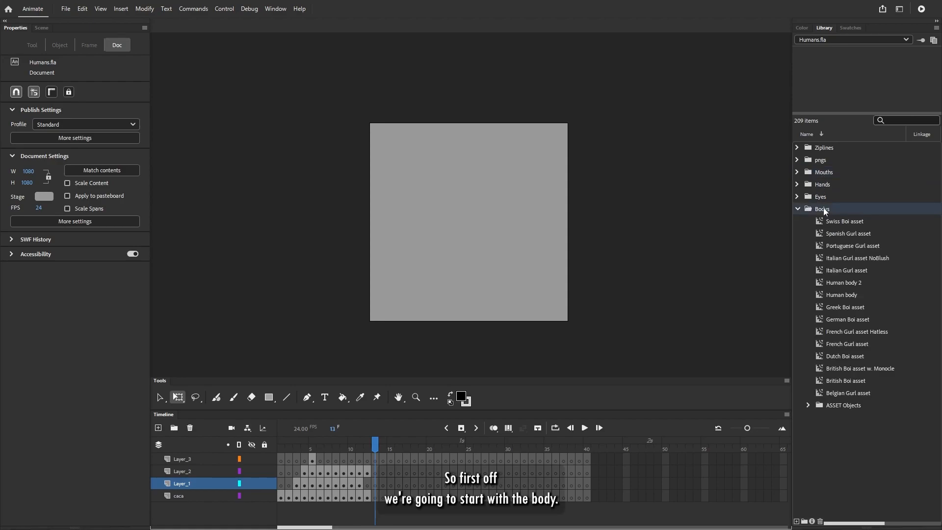
key("Down")
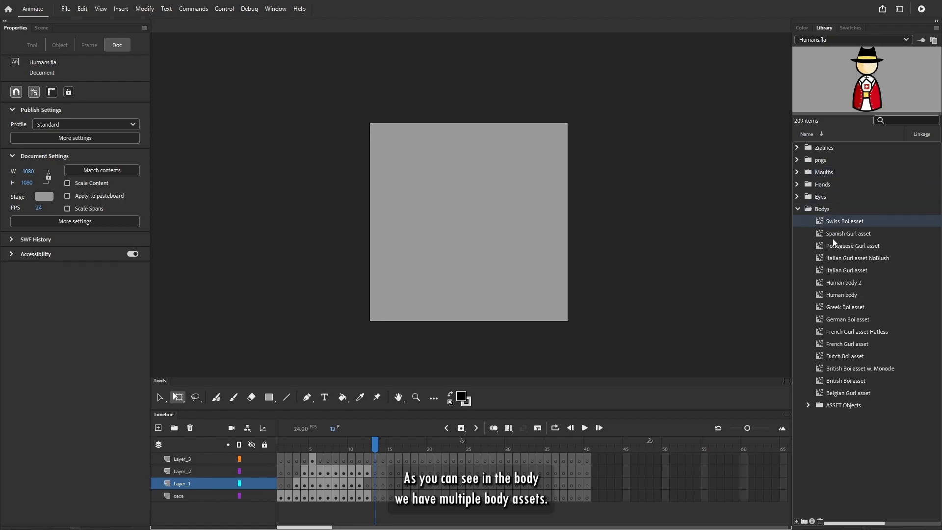
key("Down")
key("Down")
key("Down")
key("Down")
key("Down")
key("Down")
key("Down")
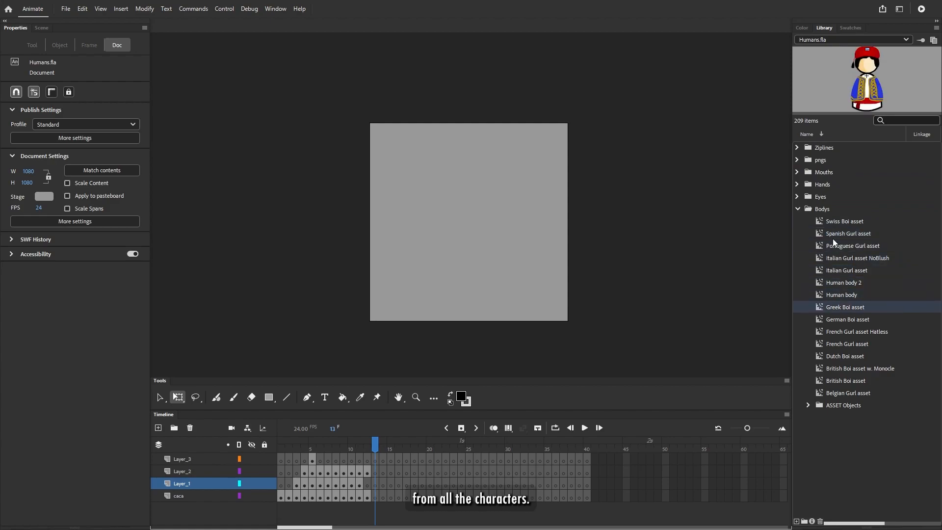
key("Down")
key("Down")
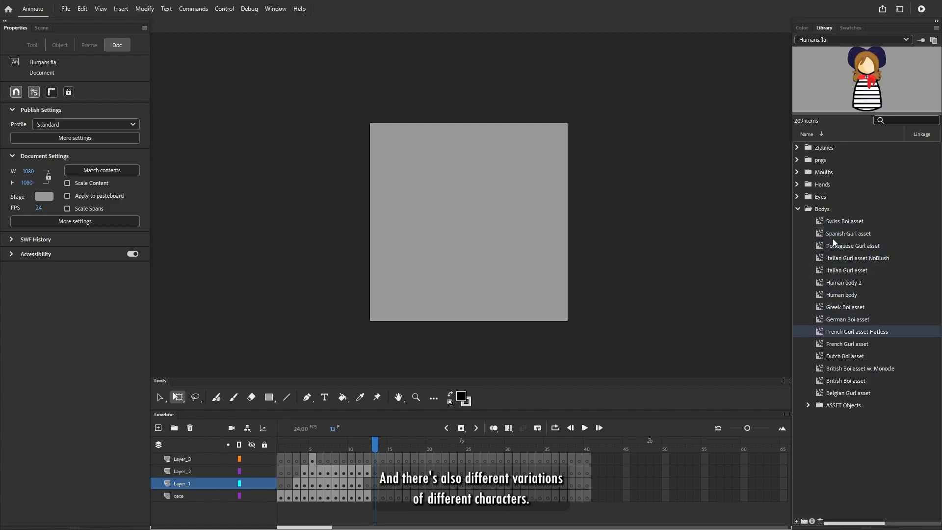
key("Down")
key("Up")
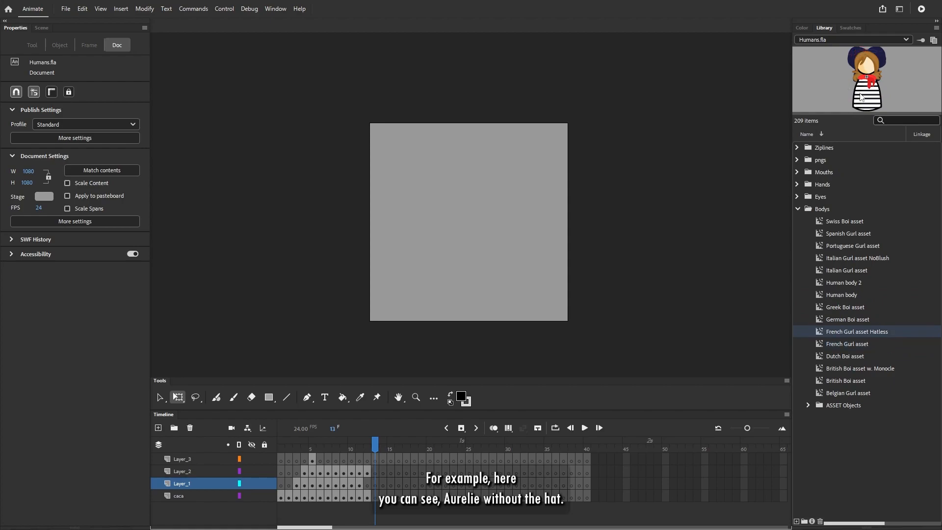
key("Down")
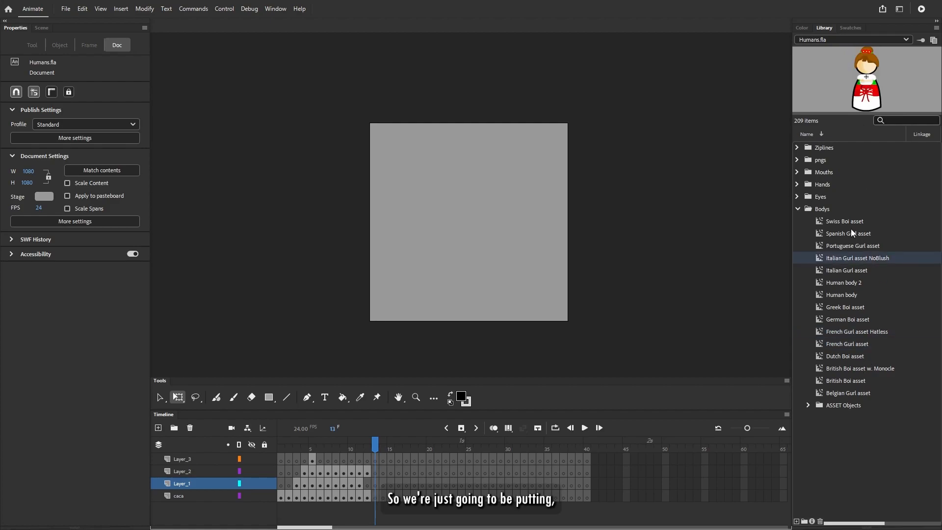
- Place the Swiss Boi asset from the library in the middle of the stage
left_click(829, 221)
left_click_drag(820, 222, 462, 224)
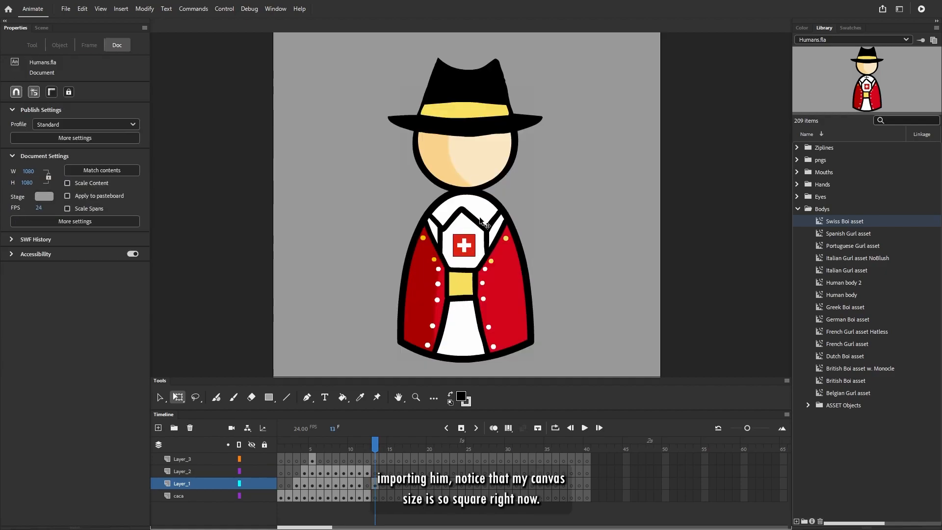
left_click(495, 221)
left_click(640, 216)
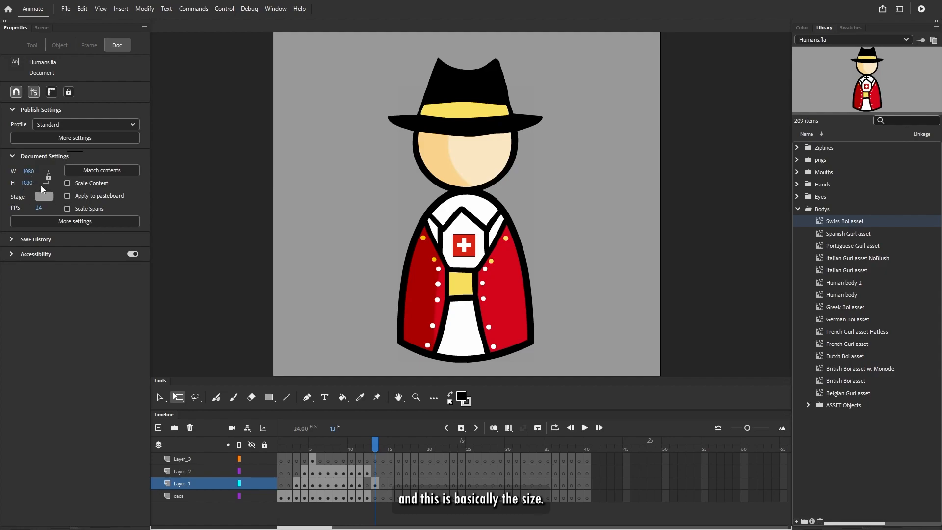
scroll(351, 234, "down", 1)
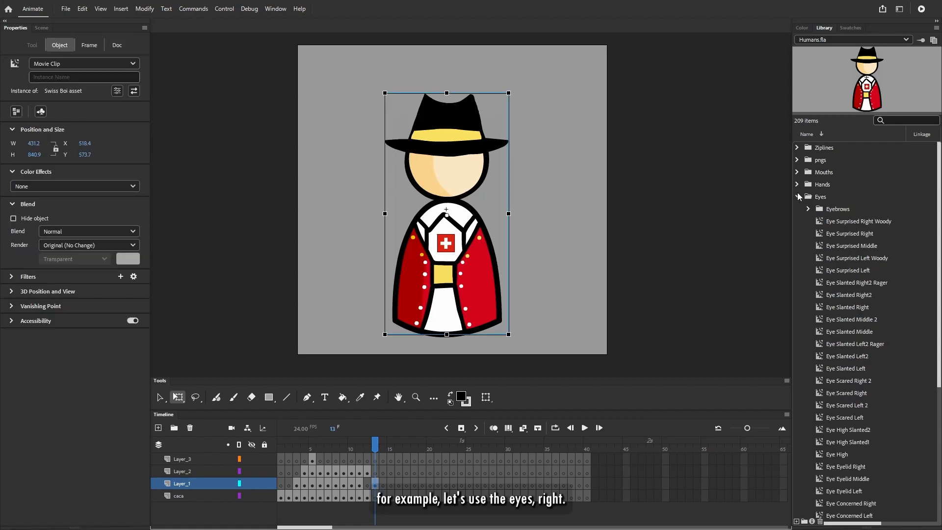
- Collapse the Bodys folder, expand Eyes and compare the right and left versions of the surprised eye symbols
left_click(797, 208)
left_click(797, 197)
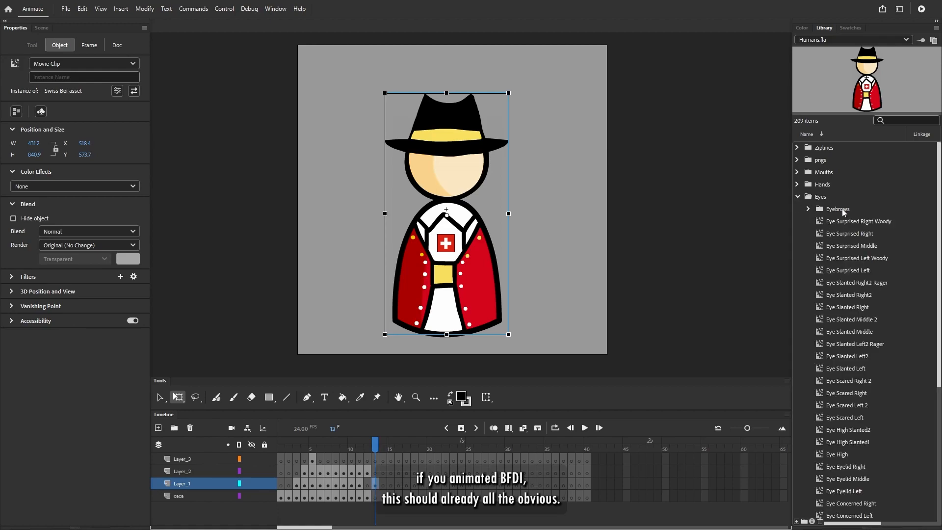
left_click(848, 222)
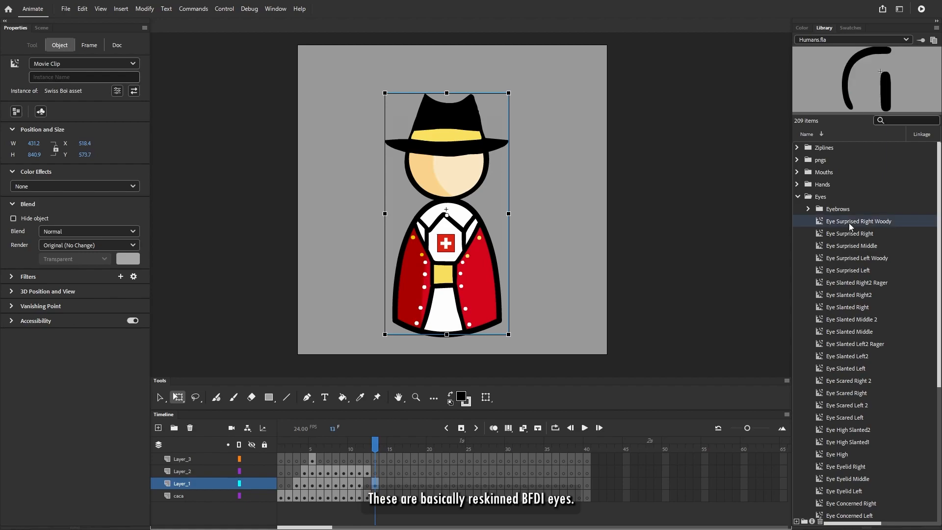
left_click(846, 233)
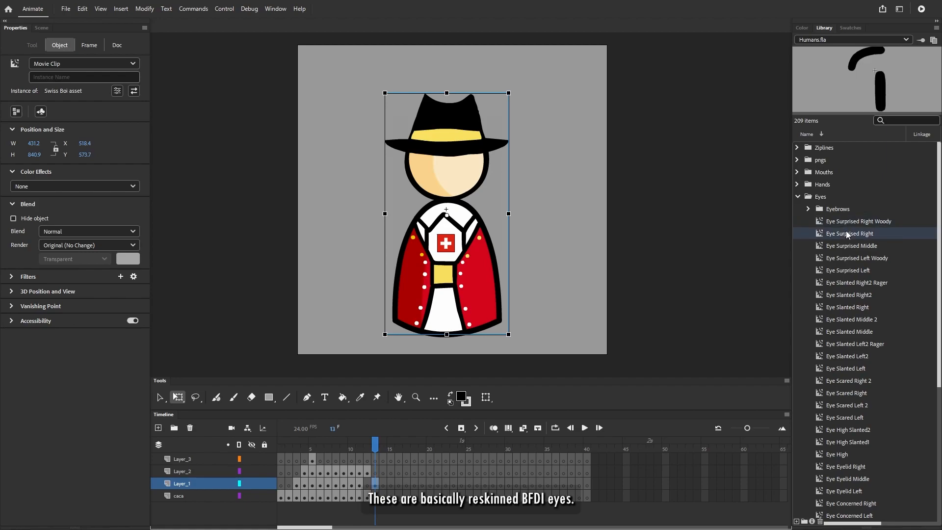
key("Up")
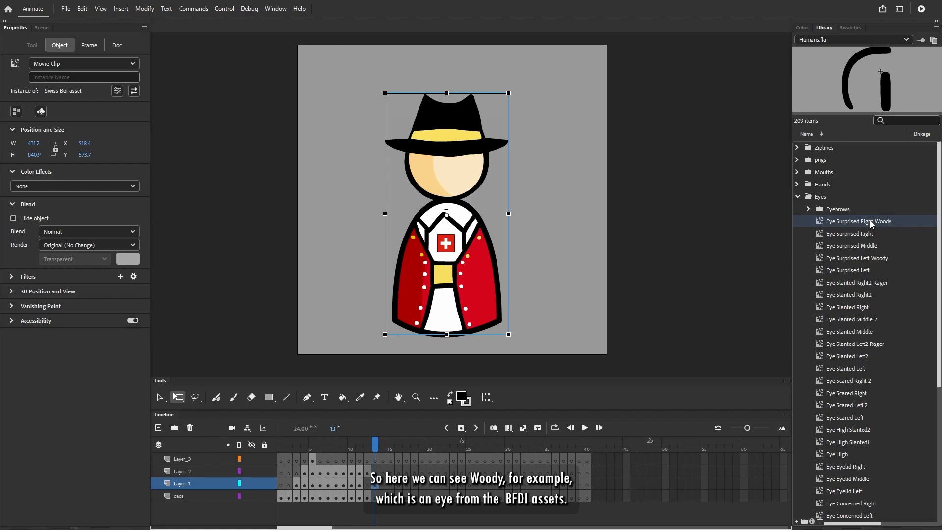
key("Down")
key("Down")
key("Down")
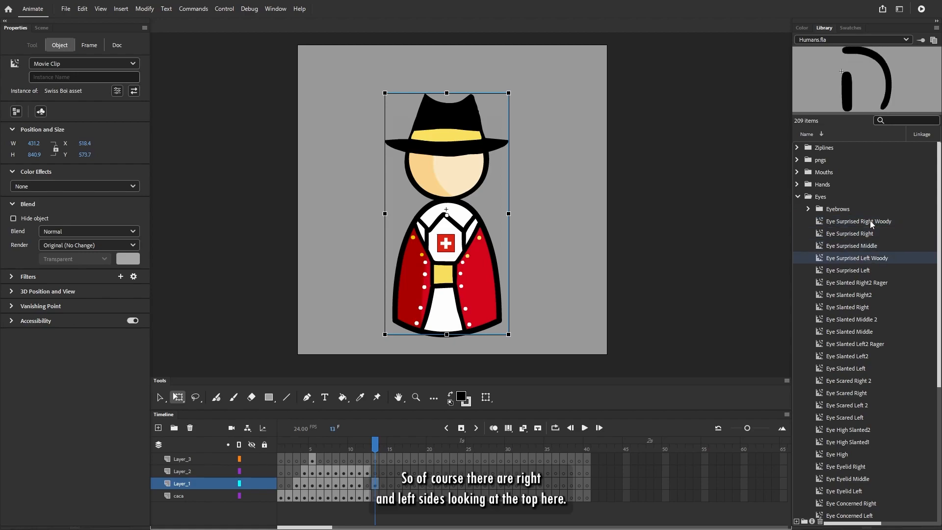
key("Up")
key("Up")
key("Down")
key("Down")
key("Down")
key("Down")
key("Down")
key("Down")
left_click(852, 231)
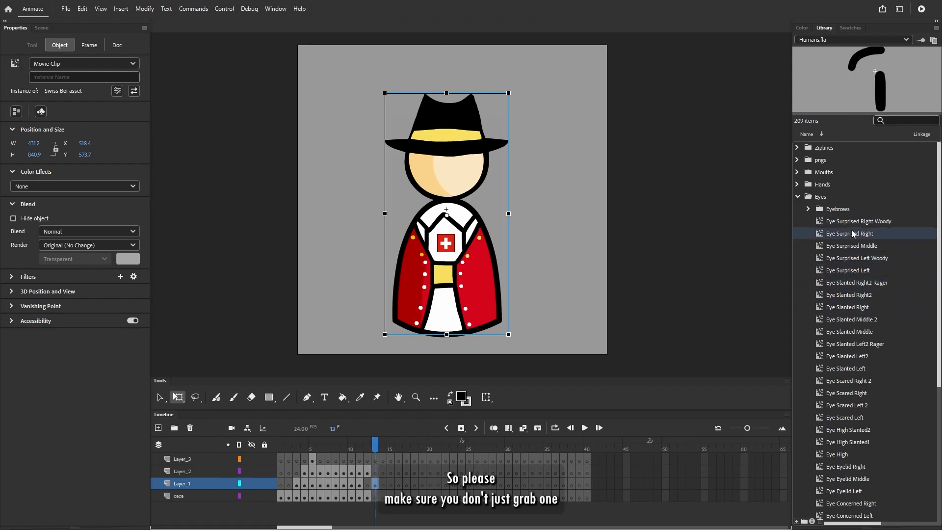
- Place the Eye Surprised Right Woody symbol on the face at about X 480.6, Y 413.45
left_click(843, 222)
left_click_drag(535, 192, 418, 170)
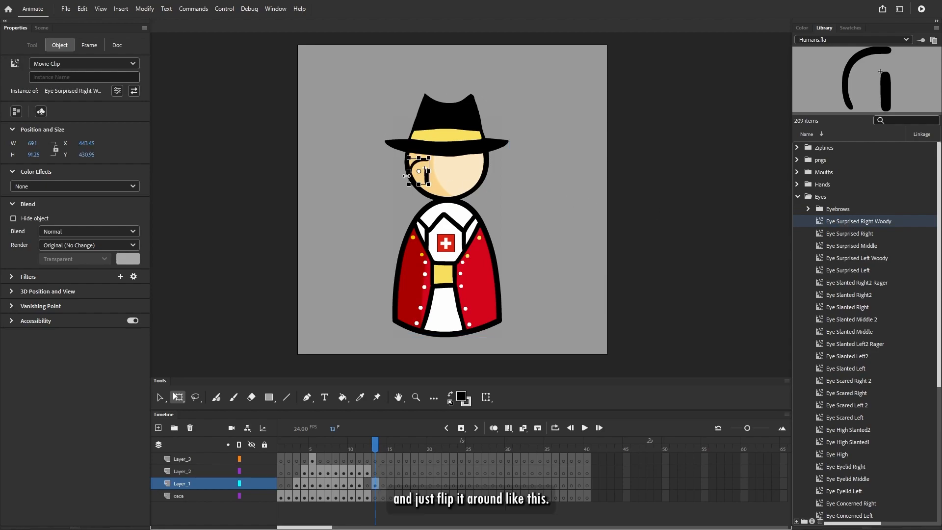
scroll(413, 188, "up", 3)
scroll(427, 321, "up", 4)
scroll(416, 327, "down", 3)
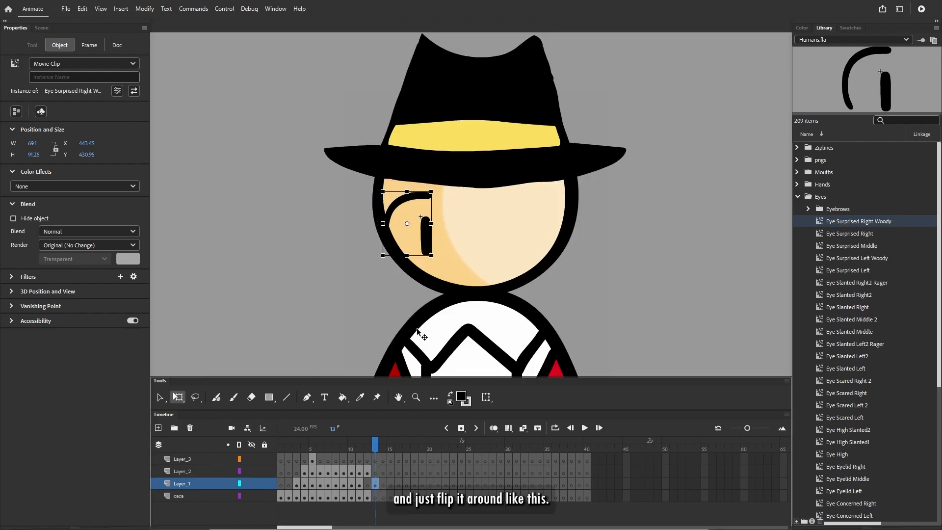
key("ctrl+shift+h")
key("ctrl+z")
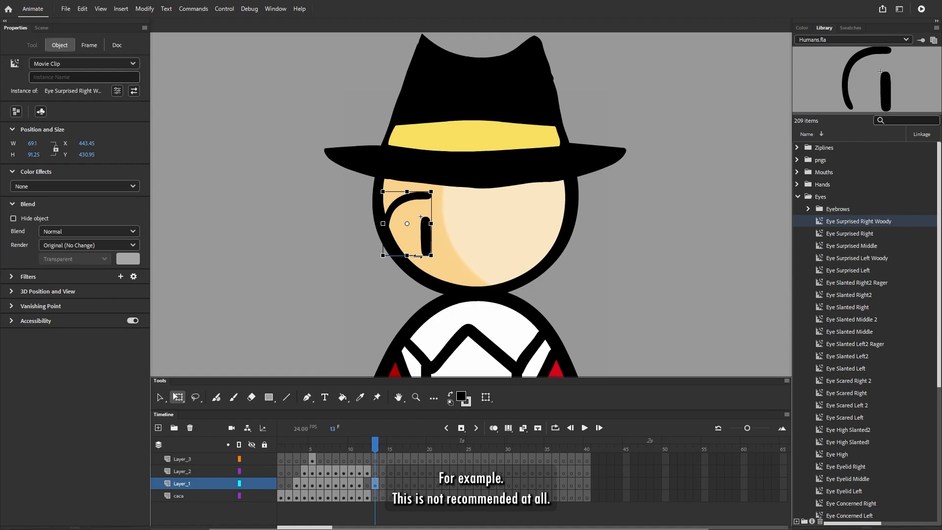
left_click_drag(425, 242, 451, 230)
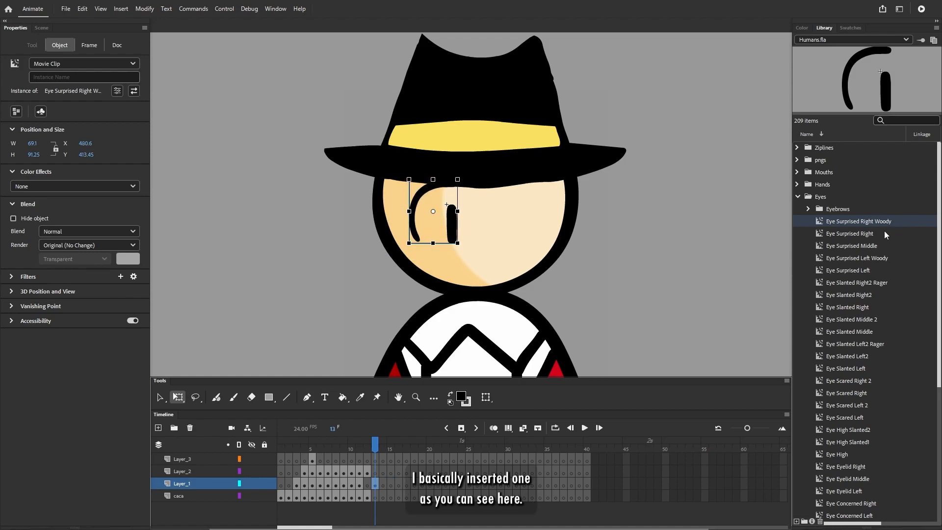
- Add the Eye Surprised Left Woody symbol beside the first eye at the same height, and shift both eyes slightly up
left_click(853, 257)
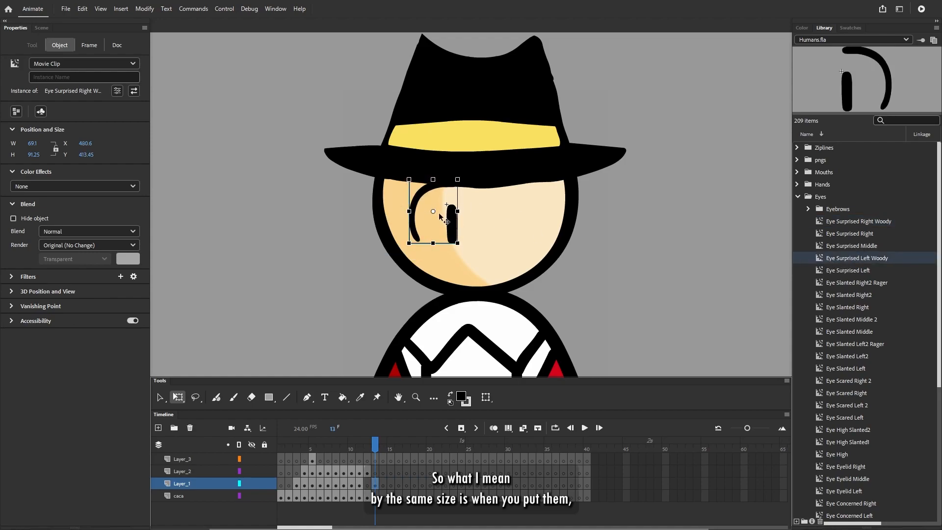
left_click_drag(639, 233, 497, 231)
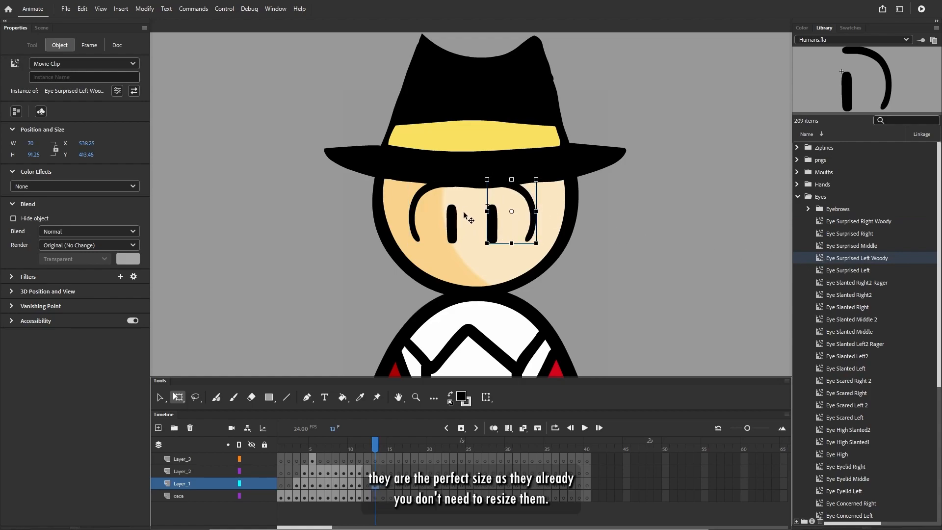
left_click(452, 226, "shift")
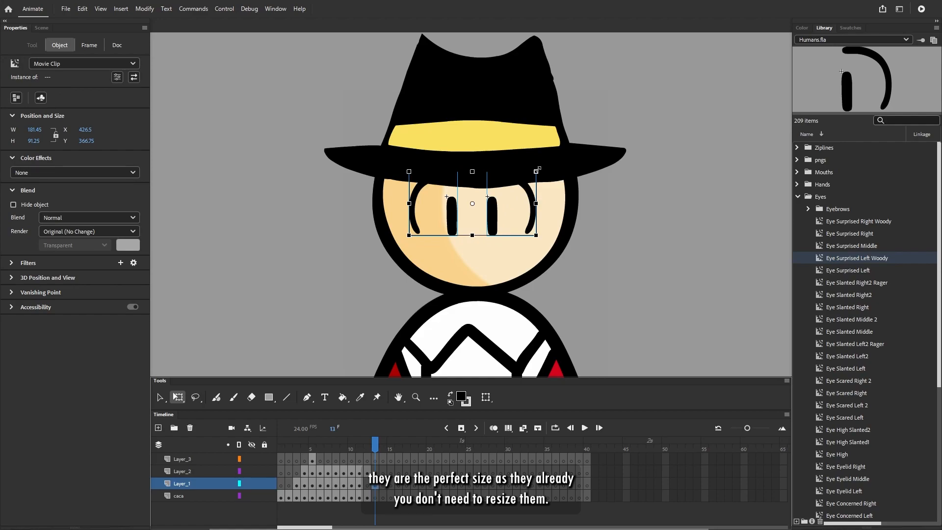
left_click(660, 255)
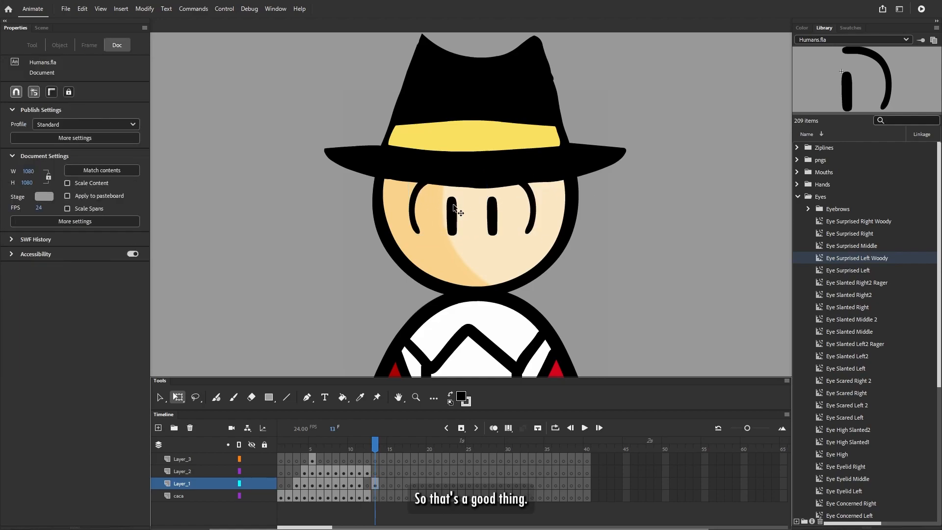
scroll(446, 201, "up", 2)
left_click_drag(458, 229, 463, 229)
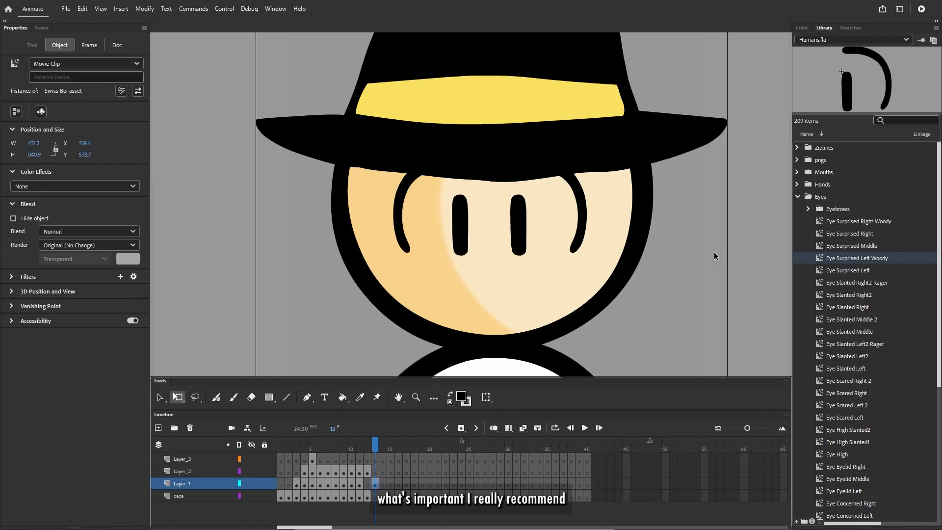
left_click(714, 255)
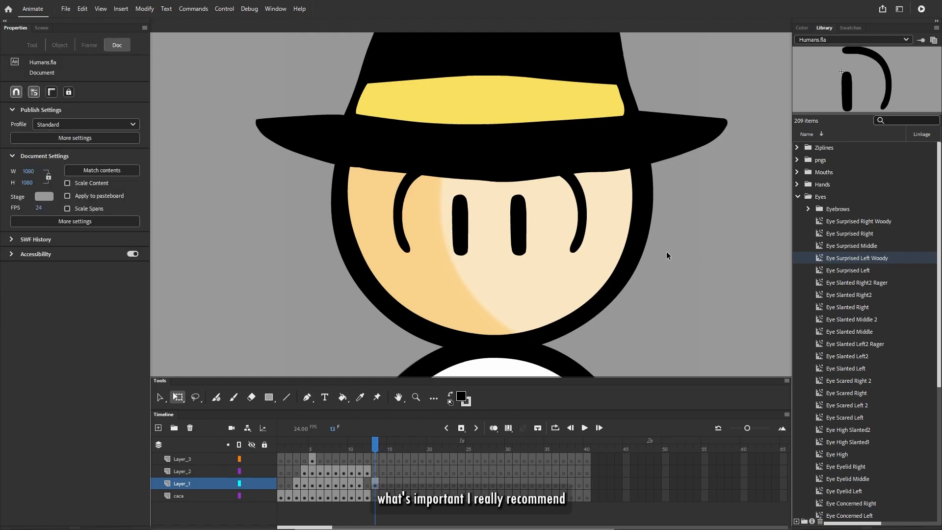
- Try swapping the Swiss Boi body symbol on the stage for Dutch Boi asset, and undo the swap
scroll(666, 252, "down", 2)
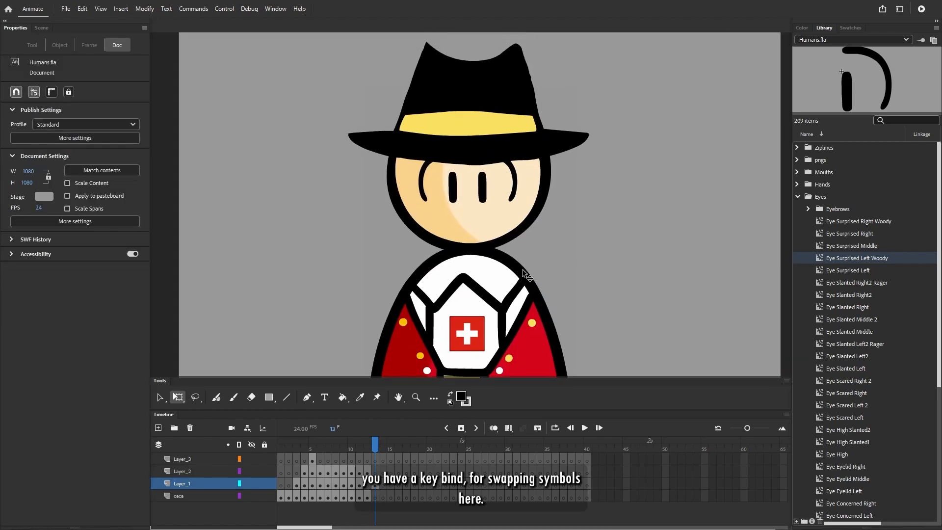
left_click(452, 282)
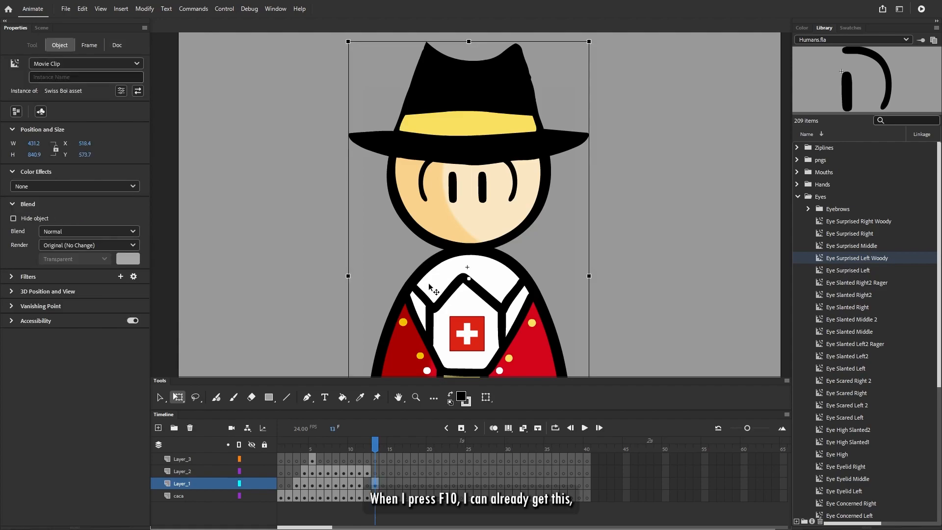
key("F10")
left_click_drag(537, 156, 280, 124)
left_click(252, 196)
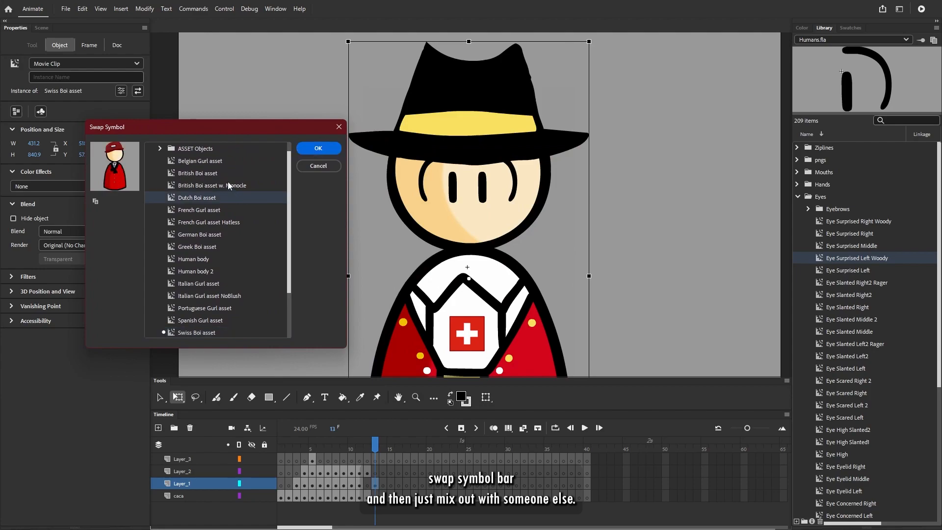
left_click(327, 149)
key("F10")
left_click(593, 156)
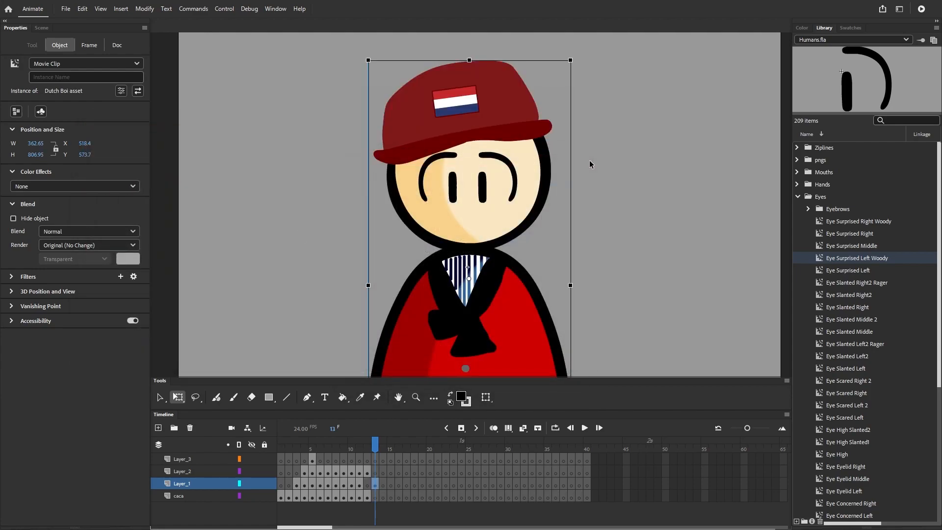
key("ctrl+z")
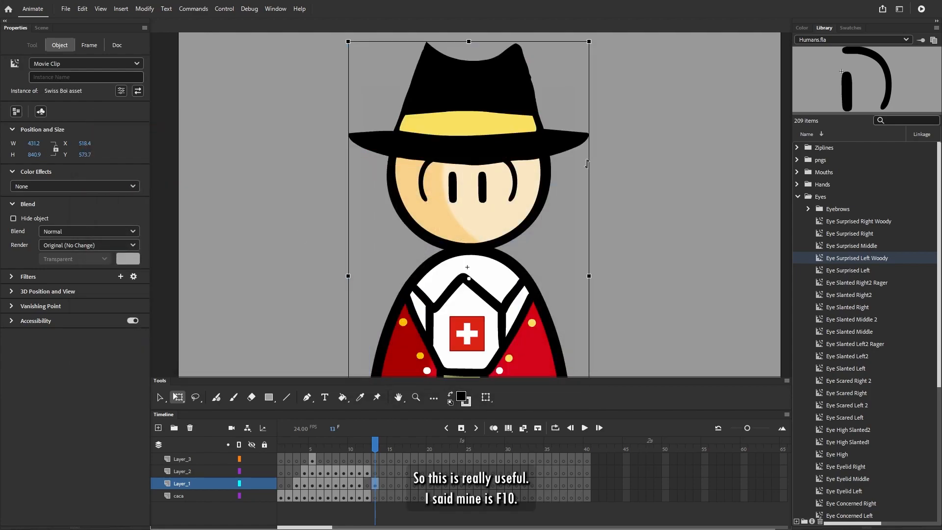
left_click(312, 167)
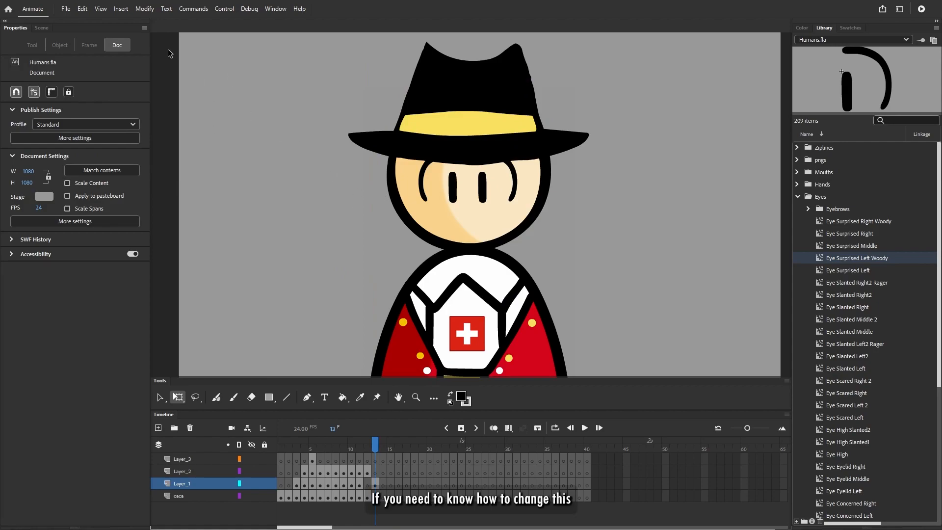
- Look up the shortcut for Swap Symbol by searching the keyboard shortcut list for "swap"
left_click(82, 9)
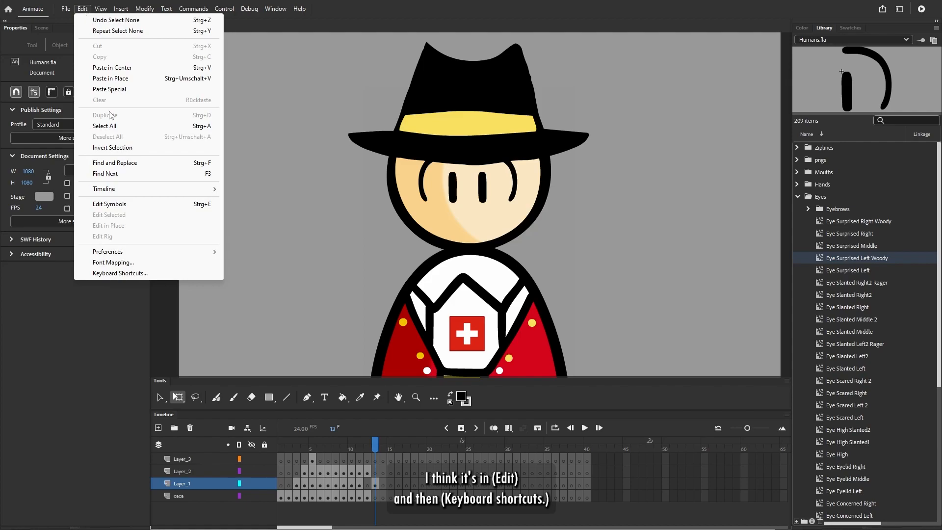
left_click(123, 274)
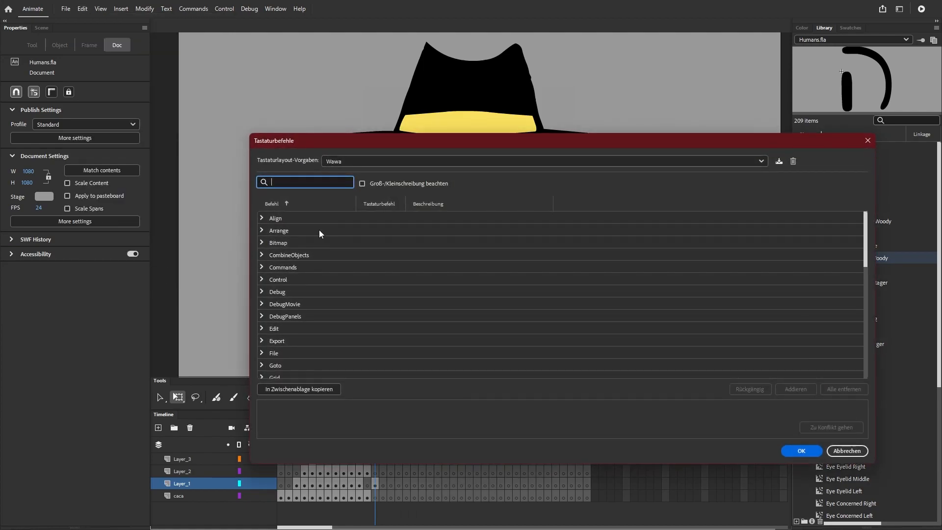
type("swap")
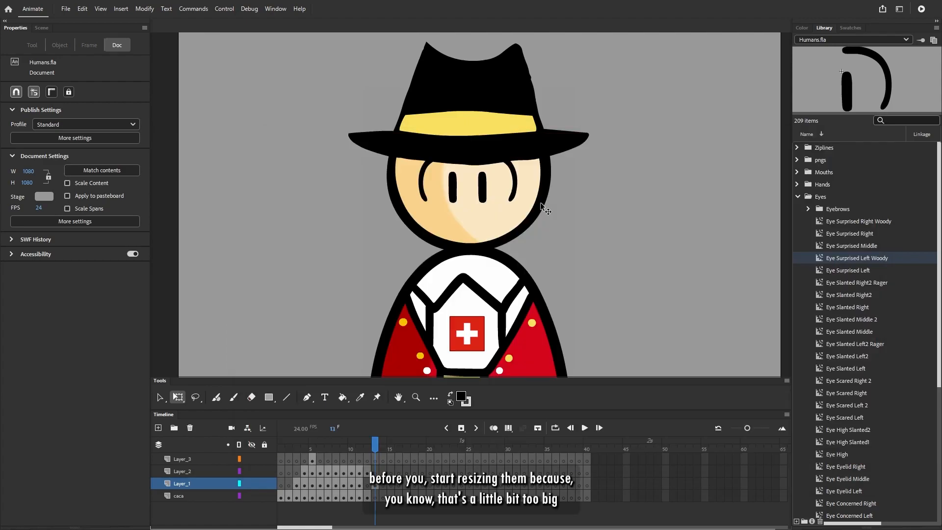
- Try scaling the body and both eyes down together on the stage, and undo the resize
key("ctrl+minus")
key("ctrl+a")
left_click_drag(540, 121, 505, 178)
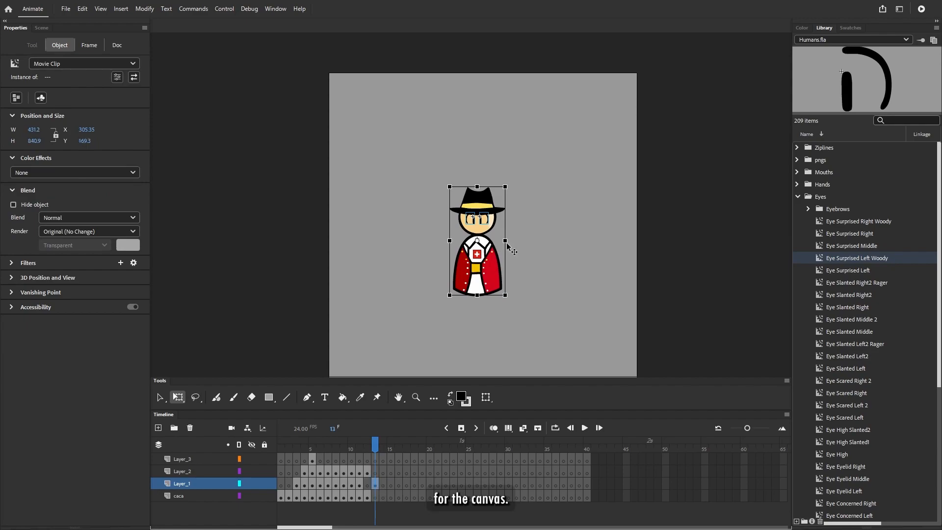
key("ctrl+z")
left_click(578, 234)
left_click_drag(572, 206, 562, 186)
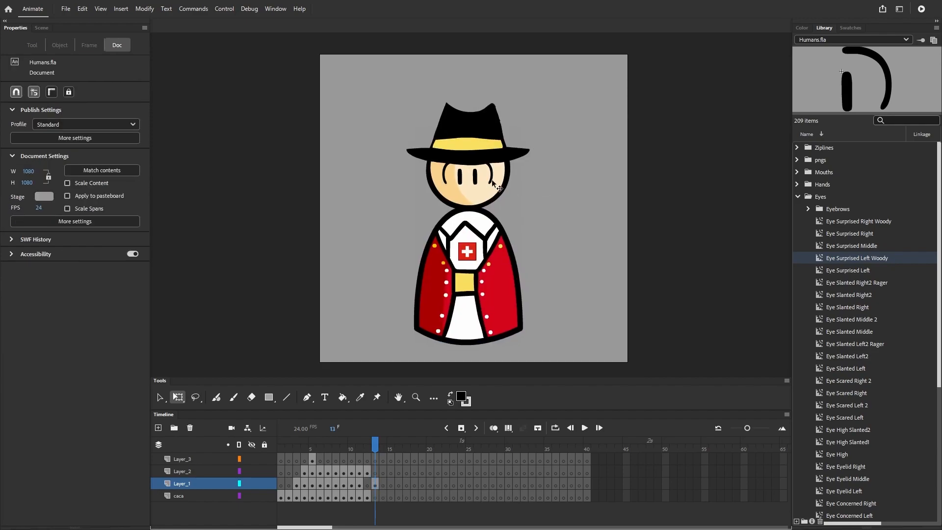
scroll(485, 178, "up", 2)
- Collapse the Eyes folder, expand Hands and preview its symbols from Hand VICTORY 2 down to Hand Flat2
left_click(852, 212)
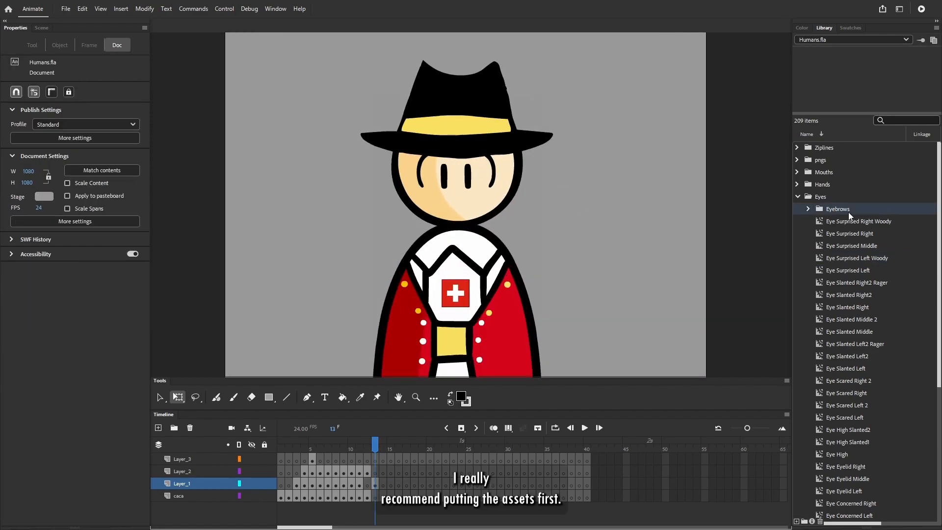
left_click(841, 232)
left_click(798, 196)
left_click(797, 183)
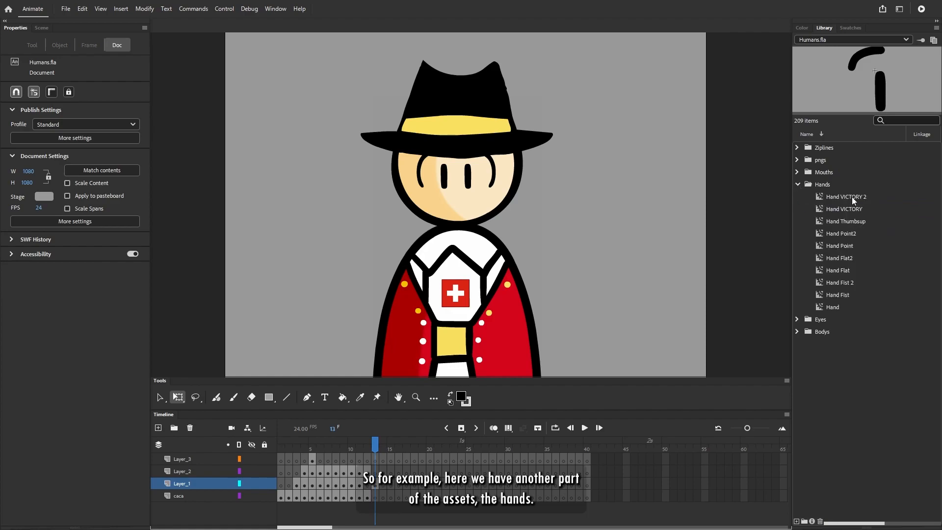
left_click(826, 186)
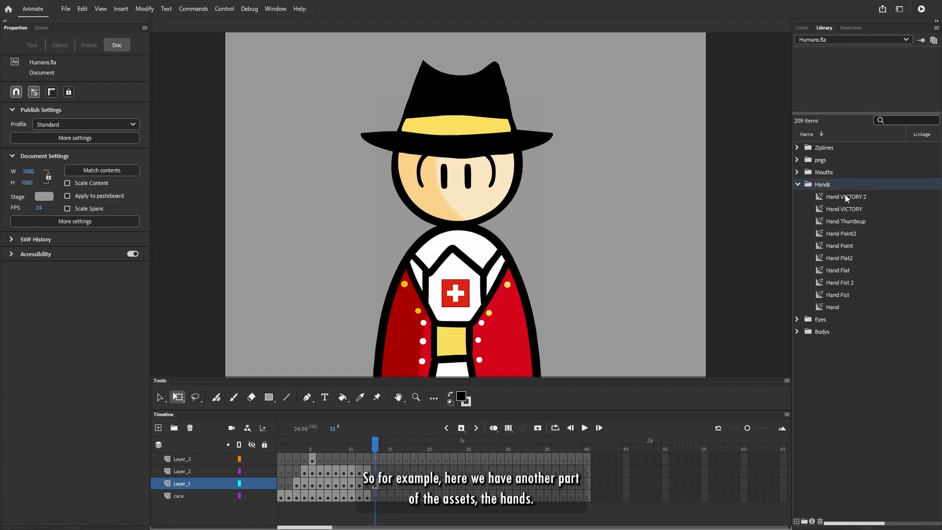
left_click(845, 196)
key("Down")
key("Down")
key("Down")
key("Down")
key("Down")
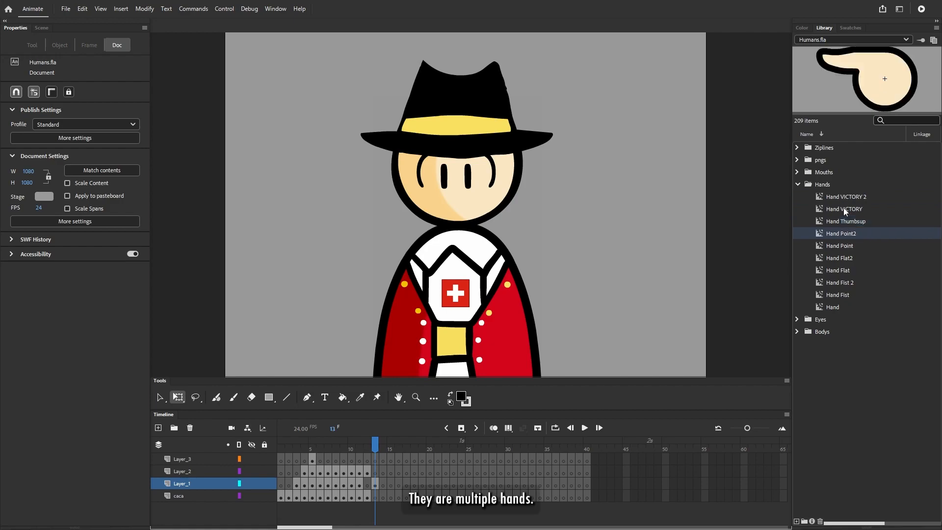
- Place the round Hand symbol on the stage beside the body at about X 779, and shift it slightly down
left_click(831, 310)
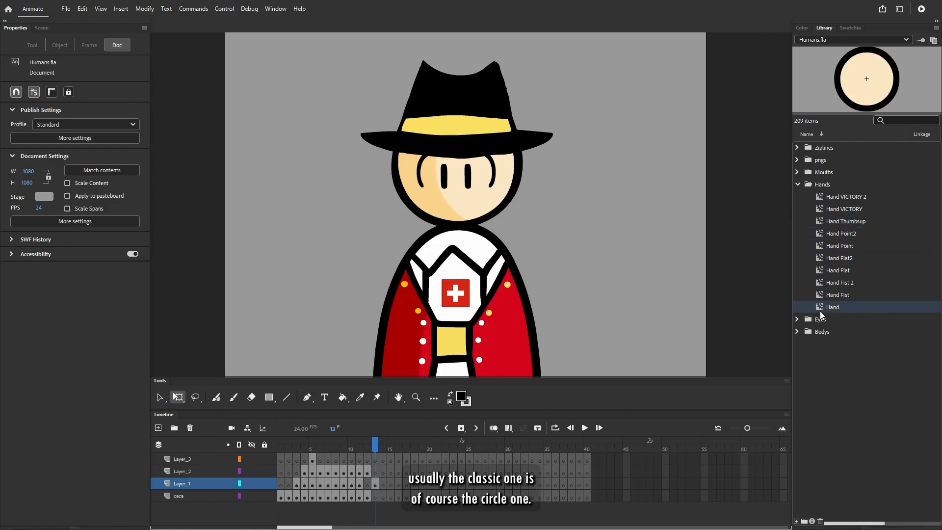
left_click(822, 294)
left_click(823, 307)
left_click_drag(823, 307, 632, 221)
left_click(636, 268)
left_click(588, 193)
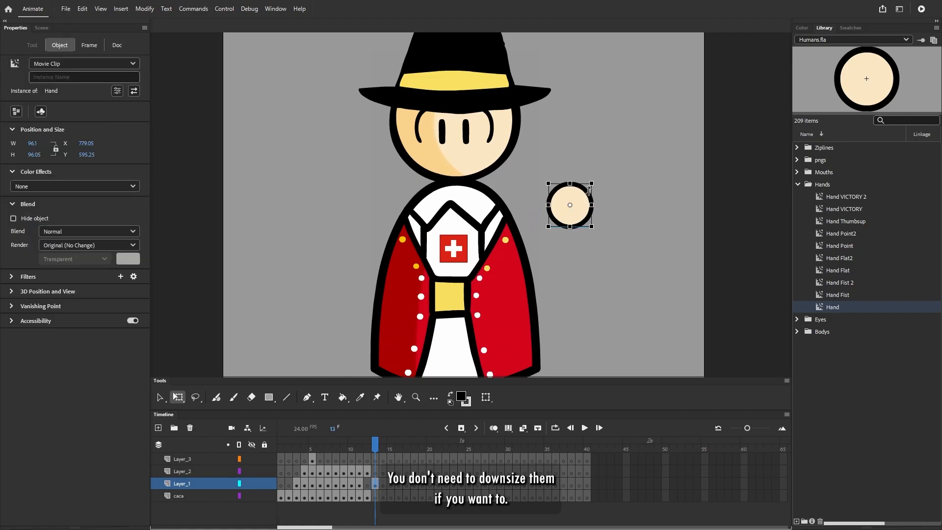
left_click_drag(581, 204, 580, 231)
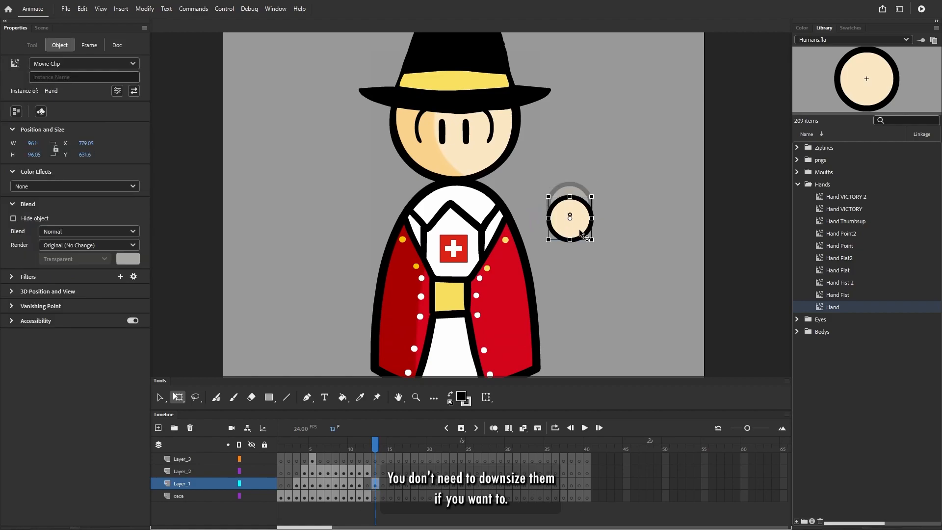
left_click(643, 213)
- Try resizing the whole character together with its hand, and undo the scaling
key("ctrl+2")
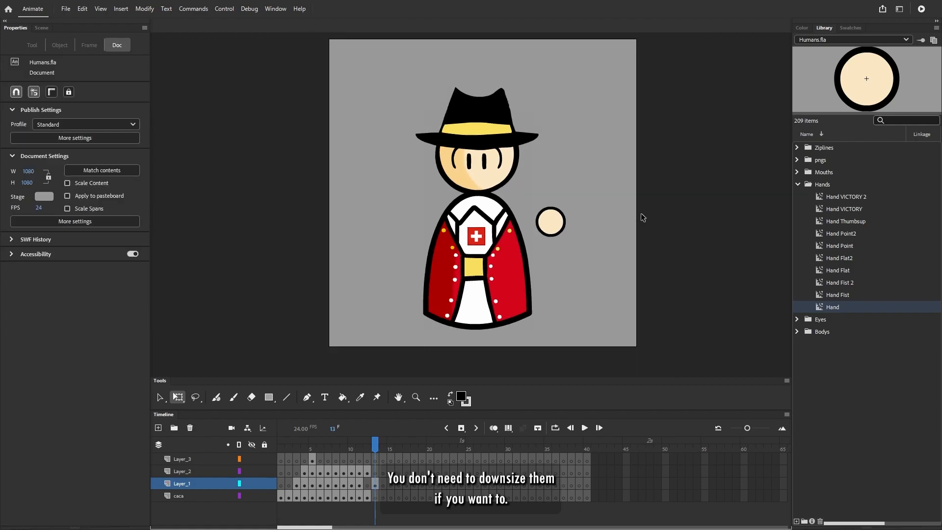
left_click(564, 230)
key("ctrl+a")
left_click_drag(565, 88, 527, 148)
key("ctrl+z")
scroll(473, 200, "up", 5)
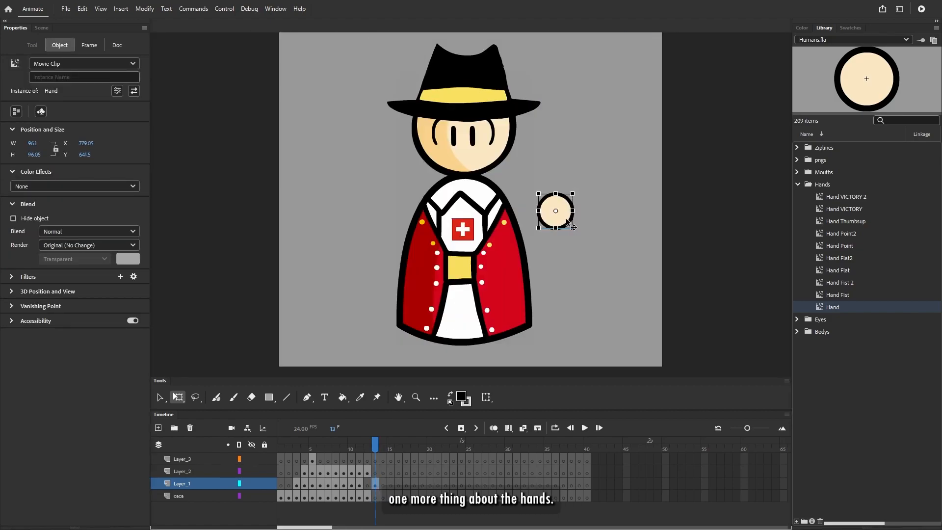
- Reposition the hand beside the body, cut it from Layer_1 and select frame 13 of the caca layer
left_click_drag(566, 219, 575, 204)
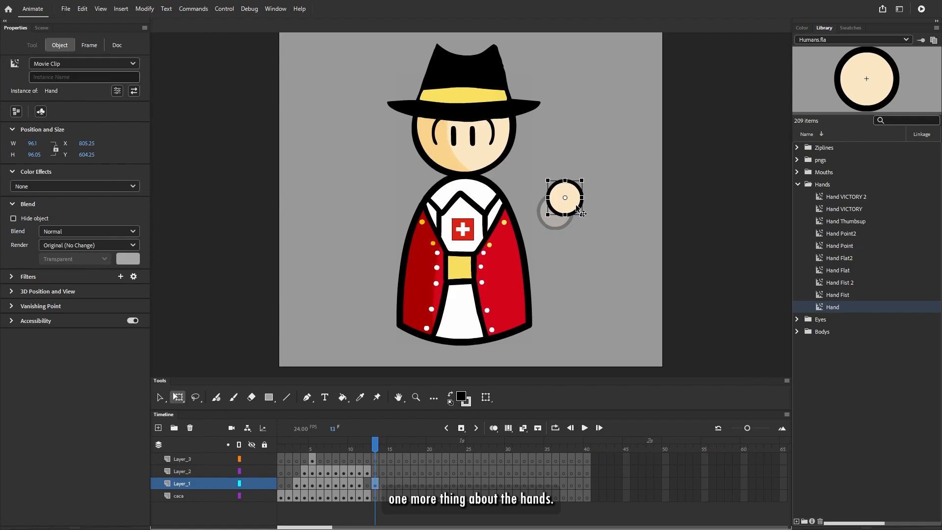
key("ctrl+x")
left_click(375, 496)
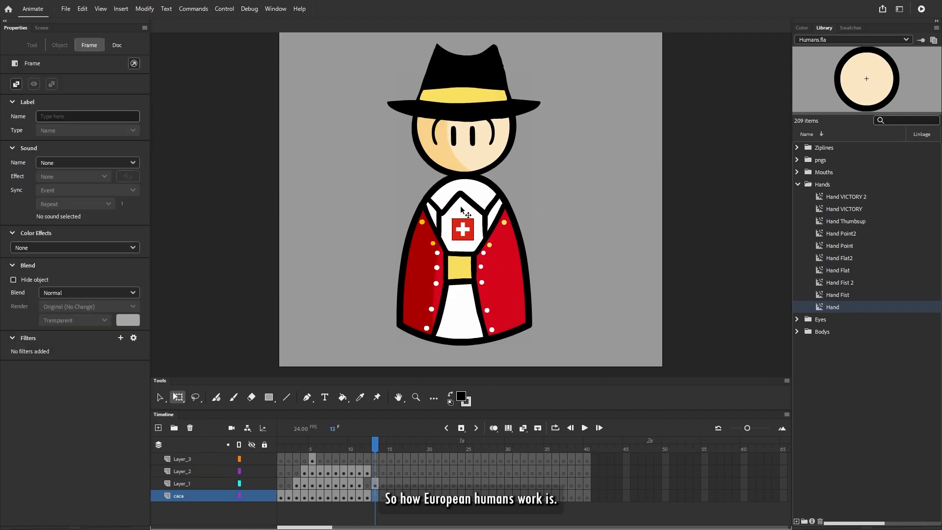
left_click(488, 203)
left_click(605, 191)
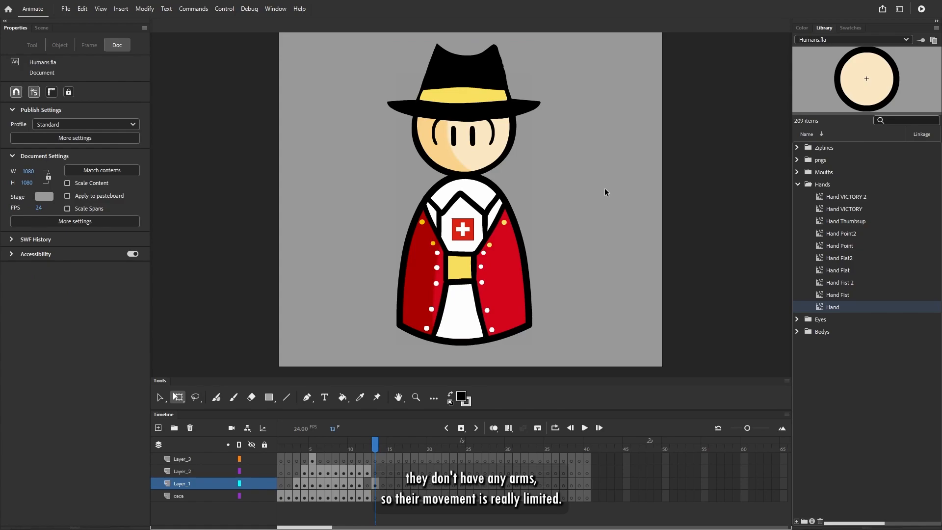
- Move the transformation point of the Swiss Boi asset body to its bottom centre
left_click(478, 222)
scroll(480, 196, "down", 1)
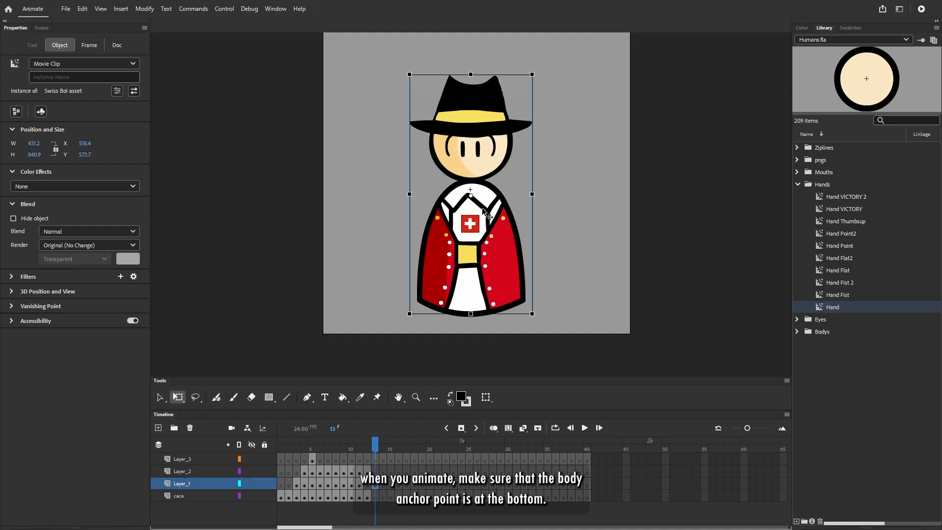
left_click_drag(471, 195, 470, 315)
- Try tilting the body about its base and shifting it away from the eyes, and bring it back under them
mouse_move(536, 75)
left_mouse_down()
mouse_move(583, 98)
mouse_move(505, 72)
mouse_move(546, 77)
mouse_move(527, 75)
mouse_move(536, 78)
left_mouse_up()
mouse_move(452, 248)
left_mouse_down()
mouse_move(461, 247)
mouse_move(439, 248)
left_mouse_up()
left_click_drag(522, 75, 528, 79)
left_click_drag(470, 235, 423, 229)
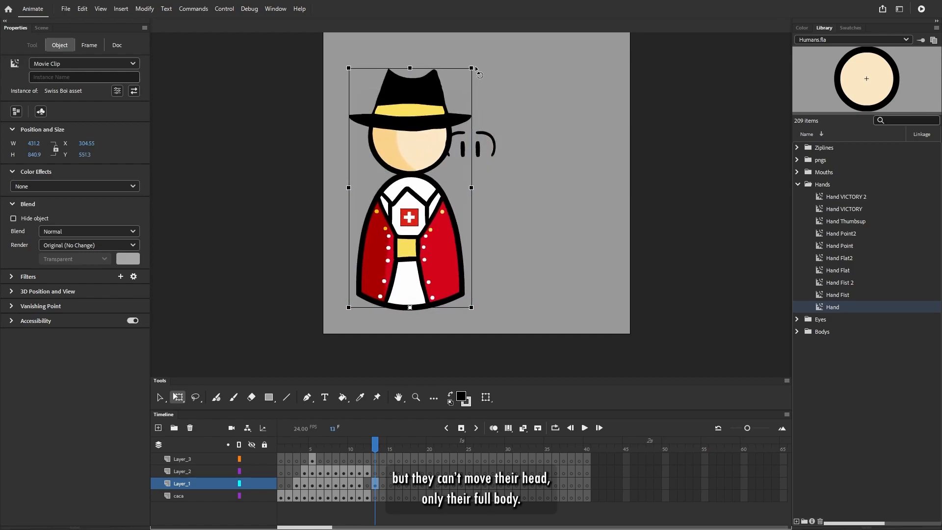
left_click_drag(429, 246, 490, 251)
left_click(638, 253)
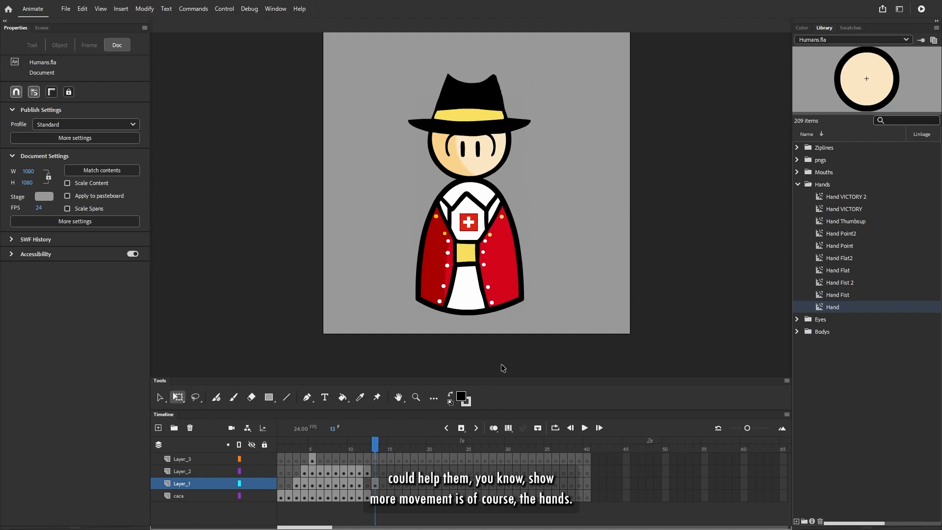
- Place the cut hand on frame 13 of the caca layer and tuck it behind the body's belt area
left_click(376, 495)
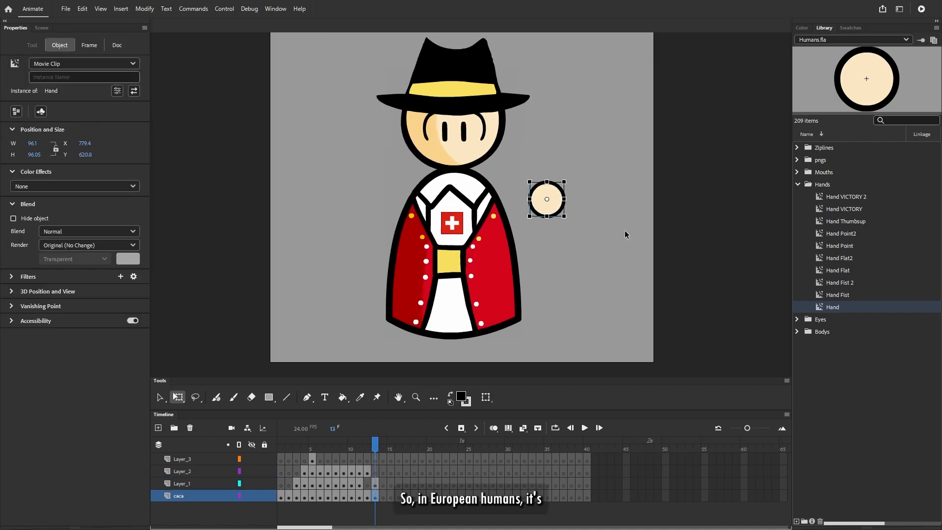
left_click_drag(552, 195, 451, 267)
left_click(561, 240)
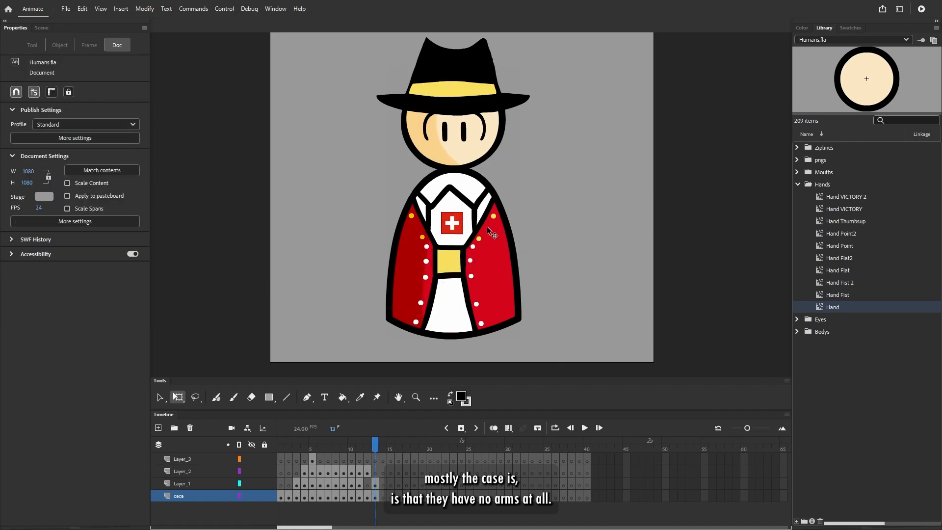
- Move the hand out from behind the body, shifting it up and to the right in large nudges
left_click(376, 500)
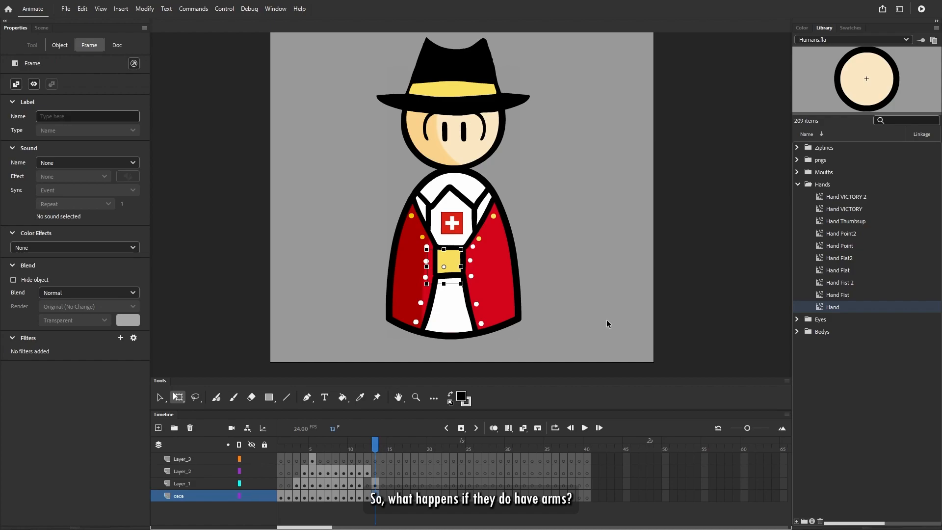
key("shift+Right")
key("shift+Up")
key("shift+Up")
key("shift+Up")
key("shift+Up")
key("shift+Up")
key("shift+Up")
key("shift+Up")
key("shift+Up")
key("shift+Up")
key("shift+Right")
key("shift+Right")
key("shift+Right")
key("shift+Right")
key("shift+Right")
key("shift+Right")
key("shift+Right")
key("shift+Right")
key("shift+Right")
key("shift+Right")
key("shift+Right")
key("shift+Right")
key("shift+Right")
key("shift+Right")
key("shift+Right")
key("shift+Right")
key("shift+Right")
key("shift+Right")
left_click_drag(538, 228, 568, 269)
- Swap the hand for the Hand Point symbol and move it left of the body, at about X 295, Y 645
key("ctrl+alt+s")
left_click(461, 287)
left_click(462, 276)
left_click(573, 178)
left_click_drag(554, 263, 378, 203)
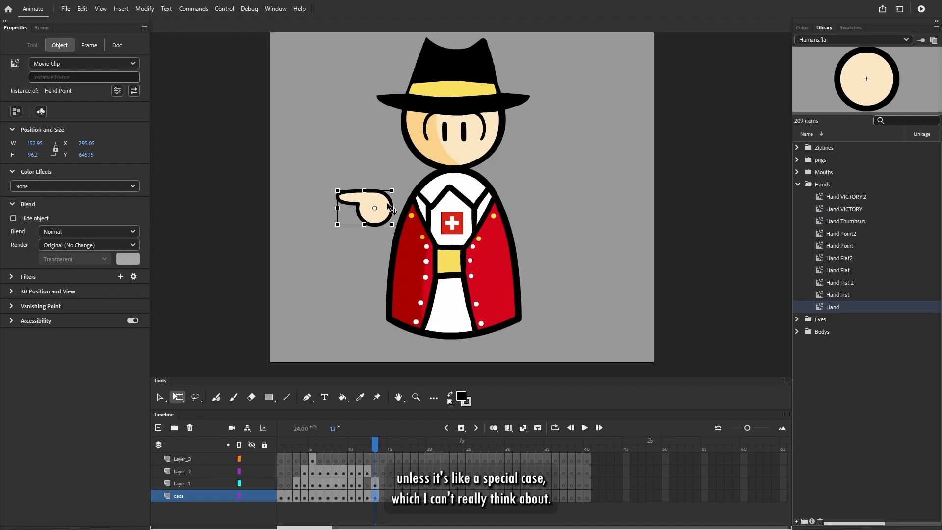
- Tuck the pointing hand behind the body at about X 478.6, Y 799.7, and tilt the body slightly clockwise
left_click_drag(379, 203, 443, 256)
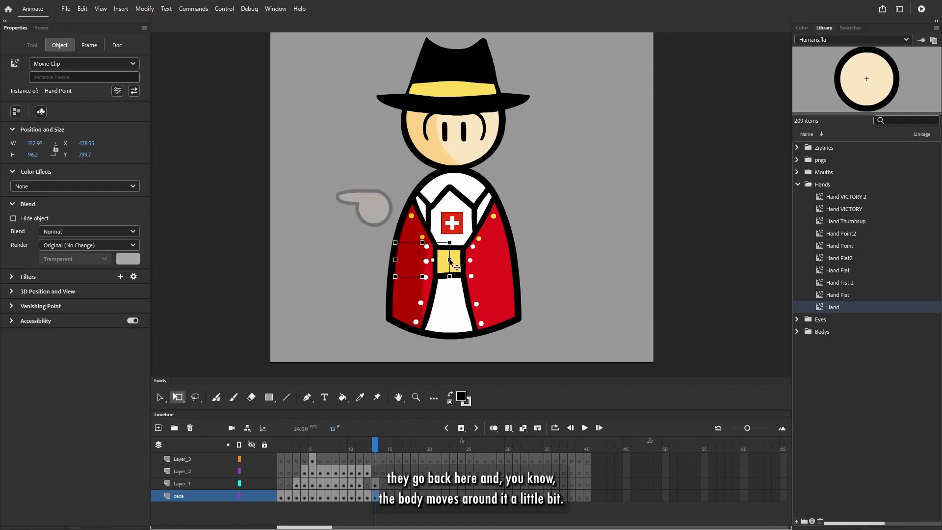
left_click(457, 261)
left_click_drag(540, 37, 560, 56)
left_click(374, 484)
- Select the hand on the caca layer and nudge it left and up until it emerges beside the shoulder
left_click(375, 496)
key("shift+Left")
key("shift+Left")
key("shift+Left")
key("shift+Left")
key("shift+Left")
key("shift+Left")
key("shift+Left")
key("shift+Left")
key("shift+Left")
key("shift+Left")
key("shift+Left")
key("shift+Left")
key("shift+Left")
key("shift+Left")
key("shift+Left")
key("shift+Left")
key("shift+Left")
key("shift+Left")
key("shift+Up")
key("shift+Up")
key("shift+Up")
key("shift+Up")
key("shift+Up")
key("shift+Up")
key("shift+Up")
key("shift+Up")
key("shift+Up")
key("shift+Up")
key("shift+Up")
key("shift+Up")
key("shift+Up")
key("shift+Up")
key("shift+Up")
key("shift+Up")
key("shift+Up")
key("shift+Up")
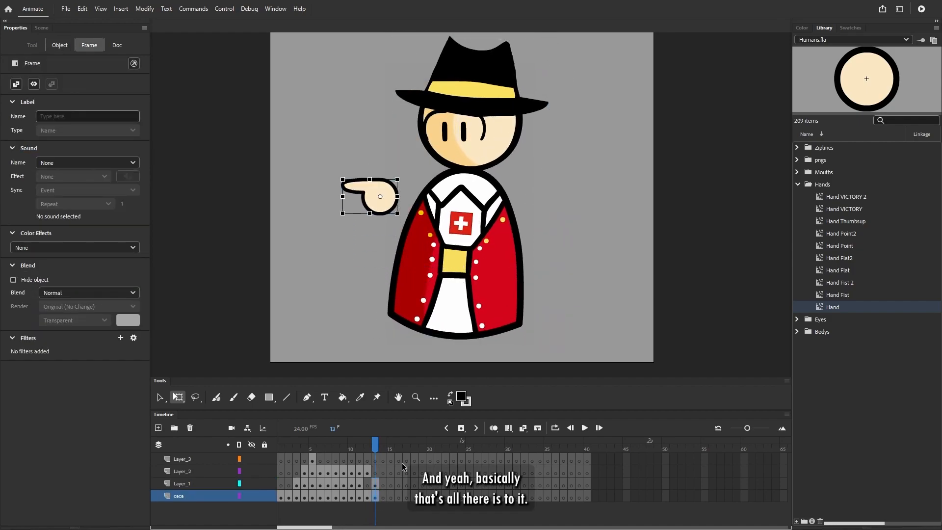
- Collapse the Hands folder, expand Mouths and preview its symbols from W MAXIMA down to Pensive MAXIMA
left_click(797, 184)
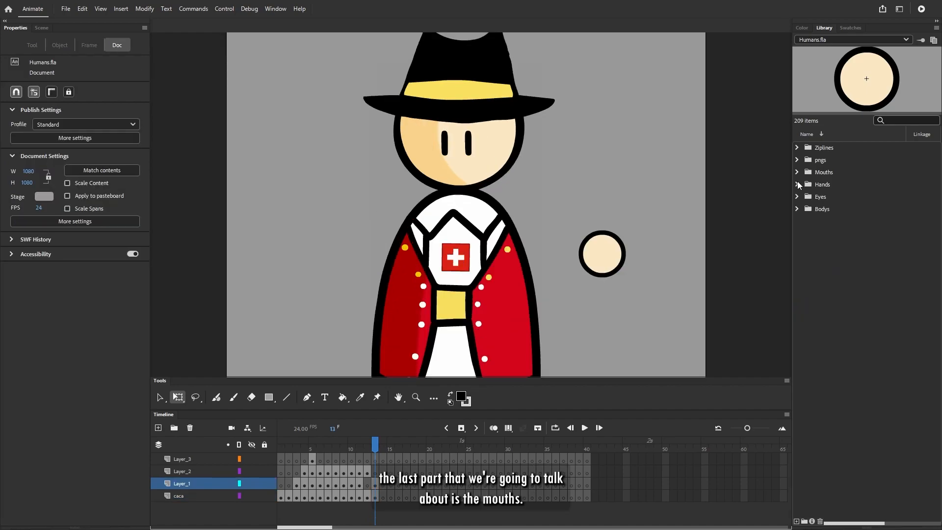
left_click(798, 172)
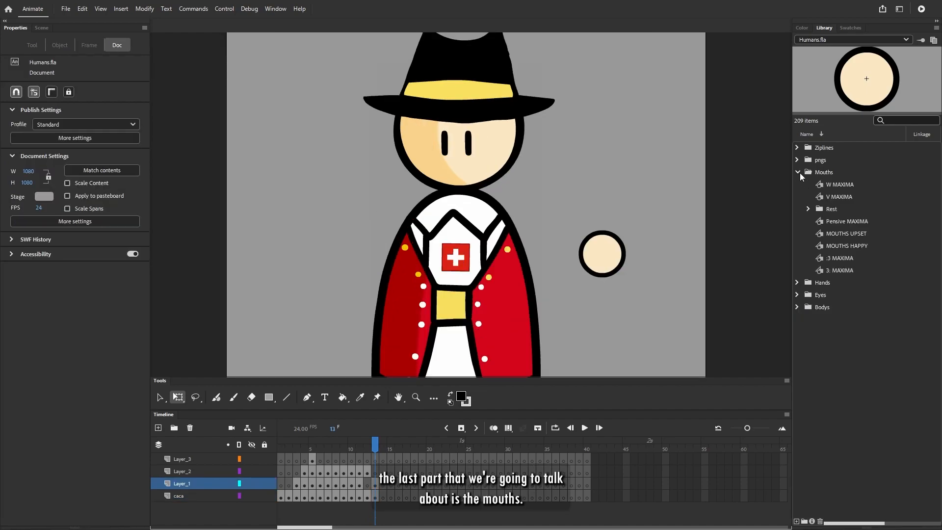
left_click(828, 182)
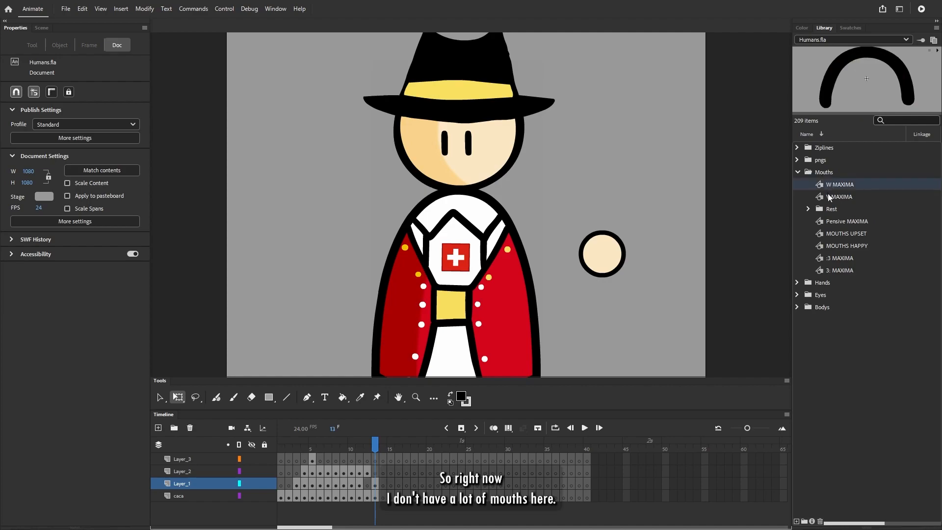
left_click(828, 197)
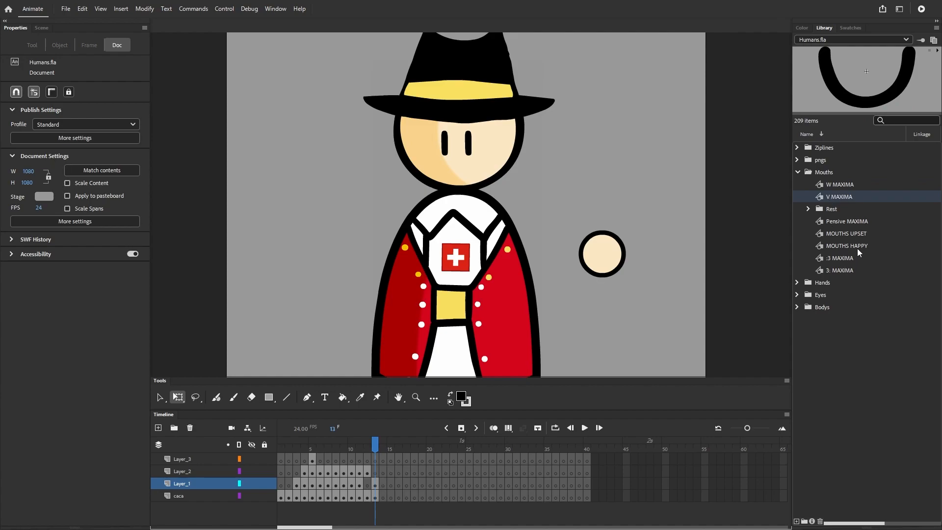
left_click(842, 186)
key("Down")
key("Down")
key("Down")
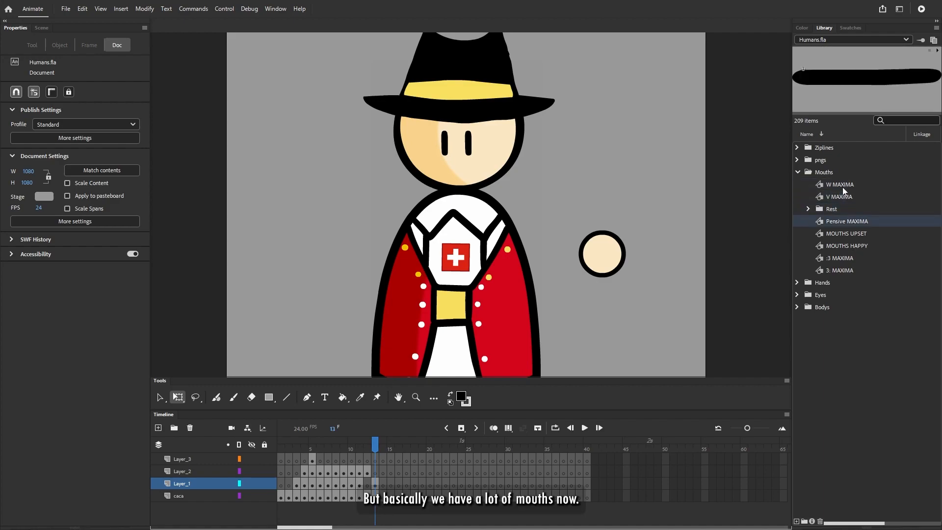
- Compare the symbol type of the Eyes folder's assets with that of the mouth symbols, including 3: MAXIMA and MOUTHS UPSET
left_click(797, 295)
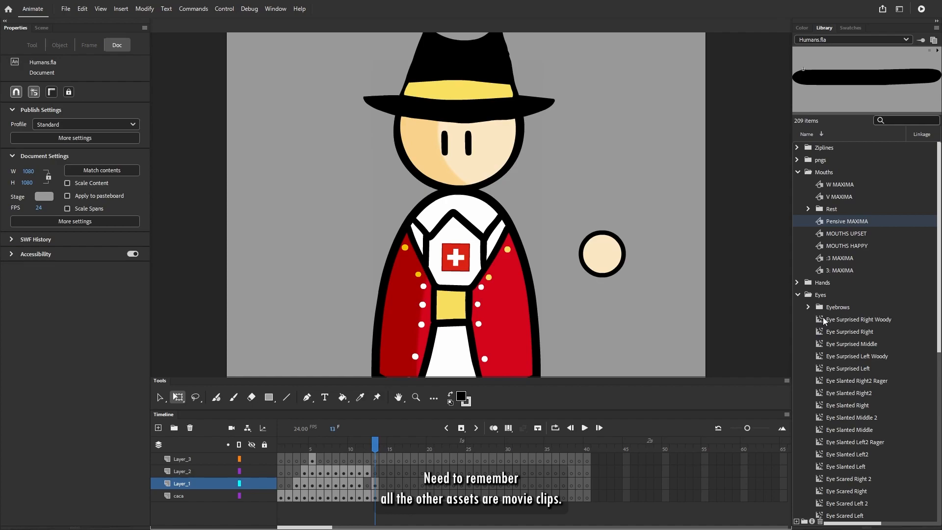
left_click(797, 295)
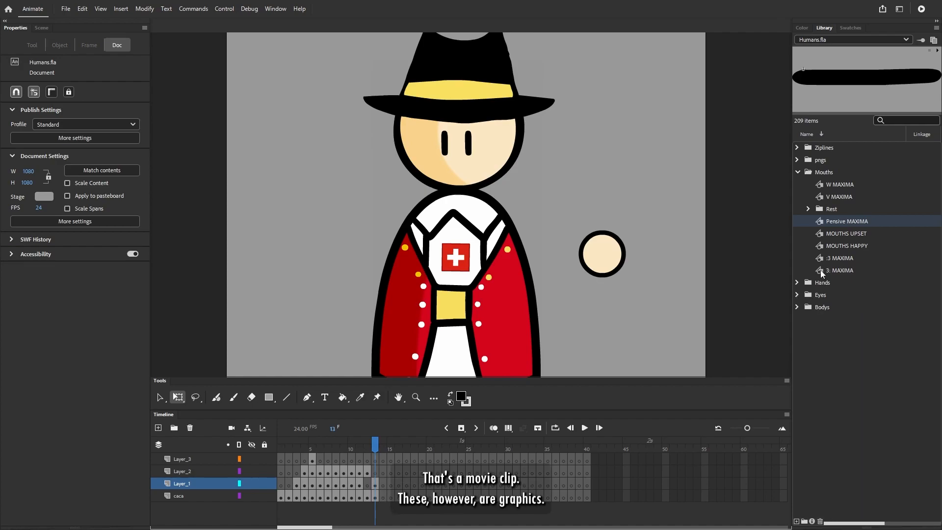
left_click(820, 270)
left_click(824, 234)
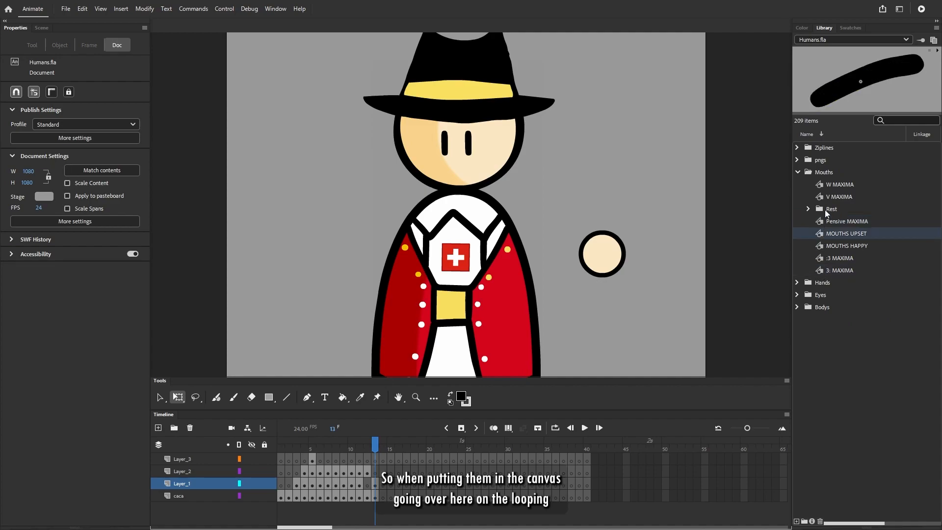
- Place the MOUTHS HAPPY graphic on the face below the eyes at about X 555, Y 482, on Layer_2
left_click(824, 184)
left_click(822, 245)
left_click_drag(822, 245, 473, 165)
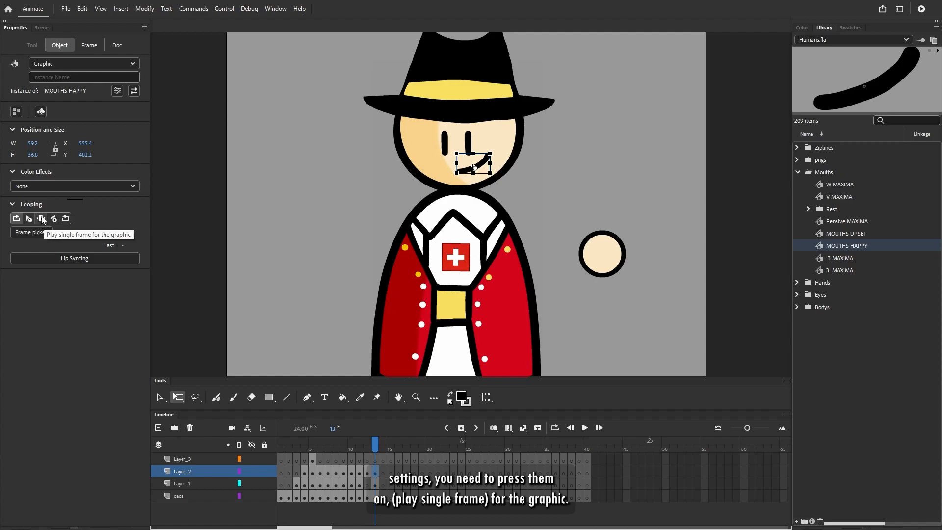
- Set the MOUTHS HAPPY graphic to play a single frame and shift it sideways on the face to about X 576
left_click(41, 218)
scroll(458, 141, "up", 5)
left_click_drag(527, 208, 632, 144)
left_click(685, 229)
scroll(684, 228, "down", 5)
scroll(685, 229, "up", 5)
scroll(690, 223, "down", 5)
scroll(611, 220, "up", 5)
key("ctrl+z")
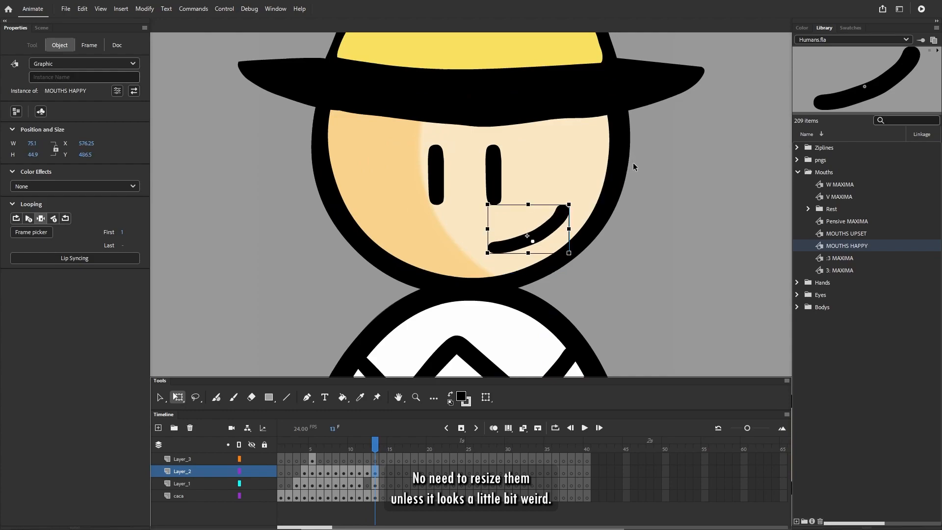
key("s")
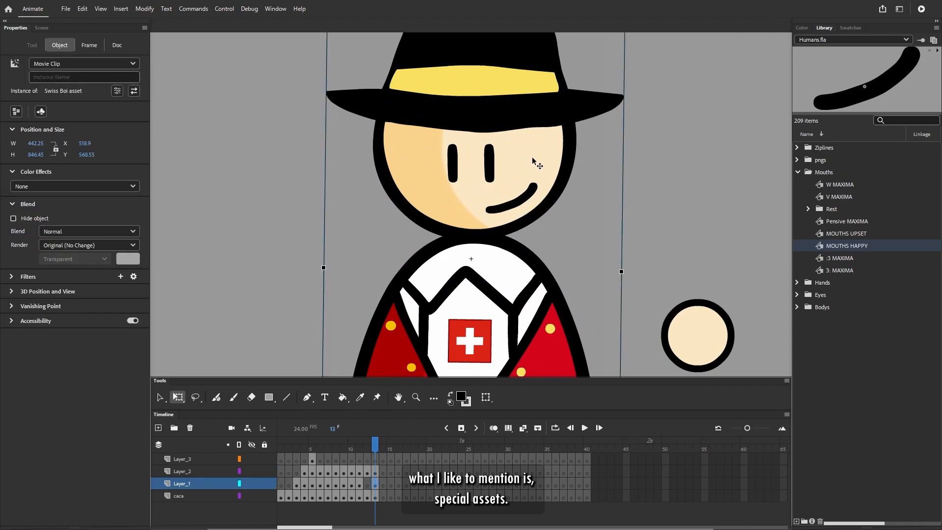
- Delete the hand-drawn squiggly mouth shape from the beret character at frame 10 on Layer_1
scroll(566, 189, "down", 3)
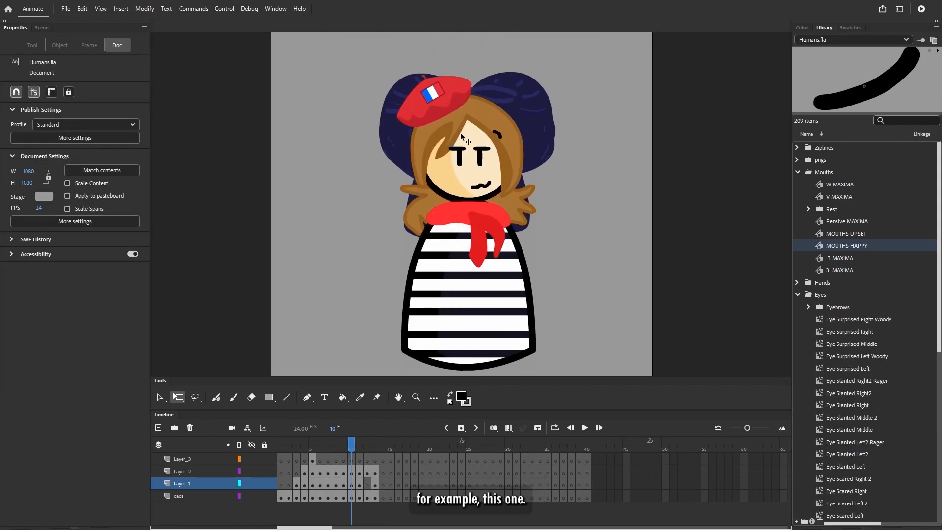
scroll(470, 133, "up", 2)
left_click(496, 220)
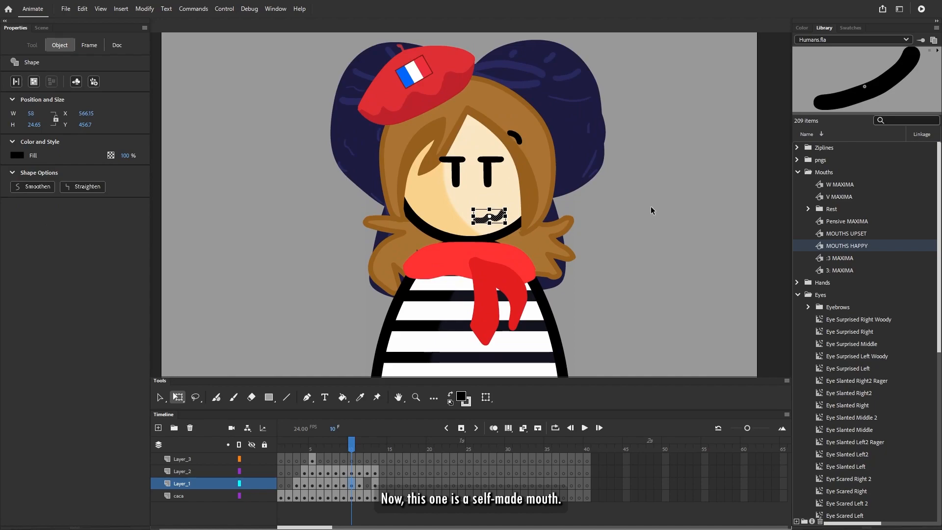
key("Delete")
key("ctrl+z")
key("Delete")
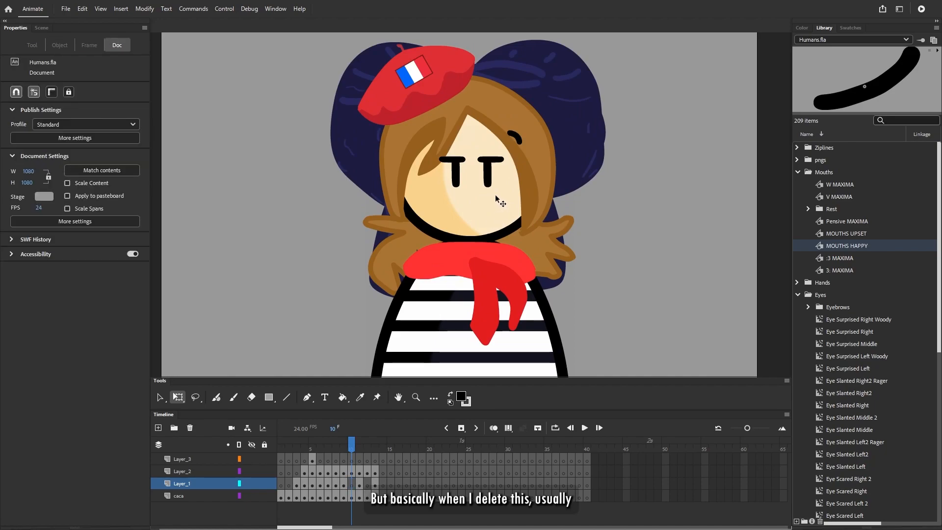
- Inspect the Eye Aurelie Right and Left variants offered in Swap Symbol for the character's right-hand eye, without swapping it
left_click(492, 171)
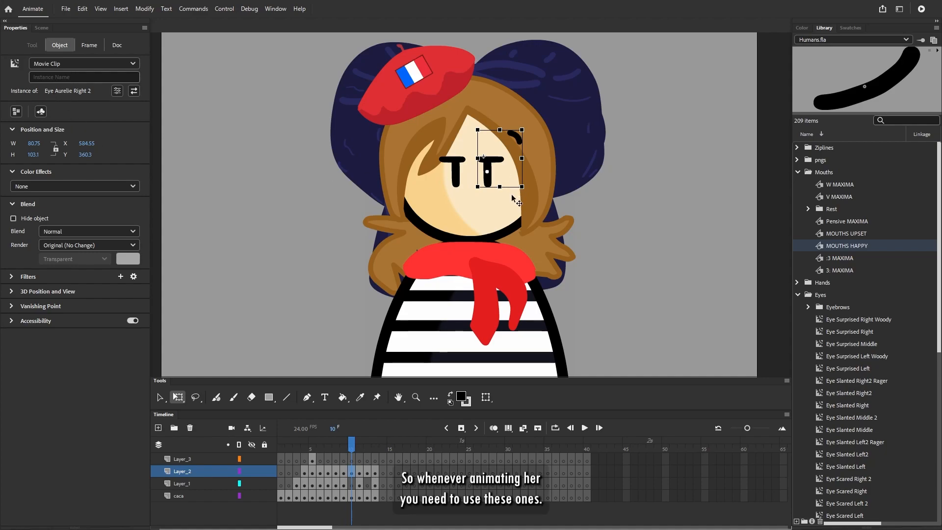
left_click(134, 90)
left_click(471, 239)
left_click(483, 251)
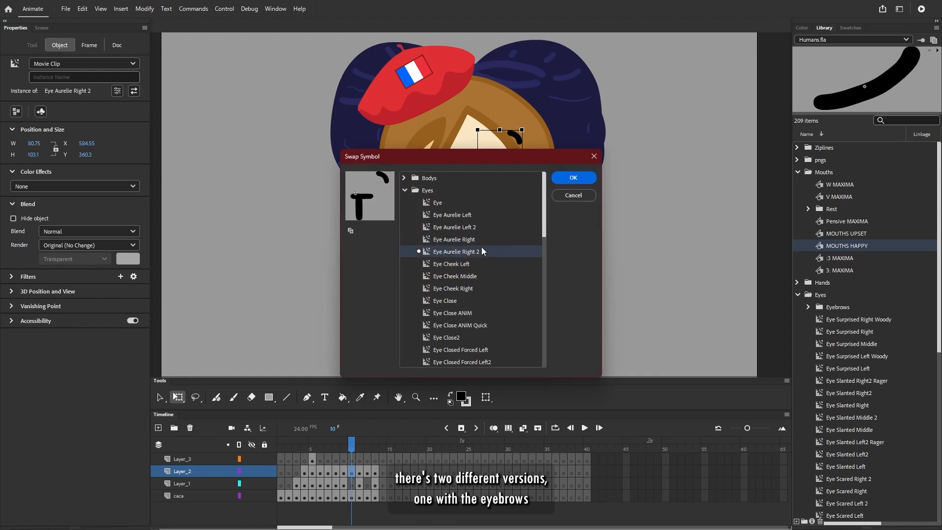
left_click(476, 226)
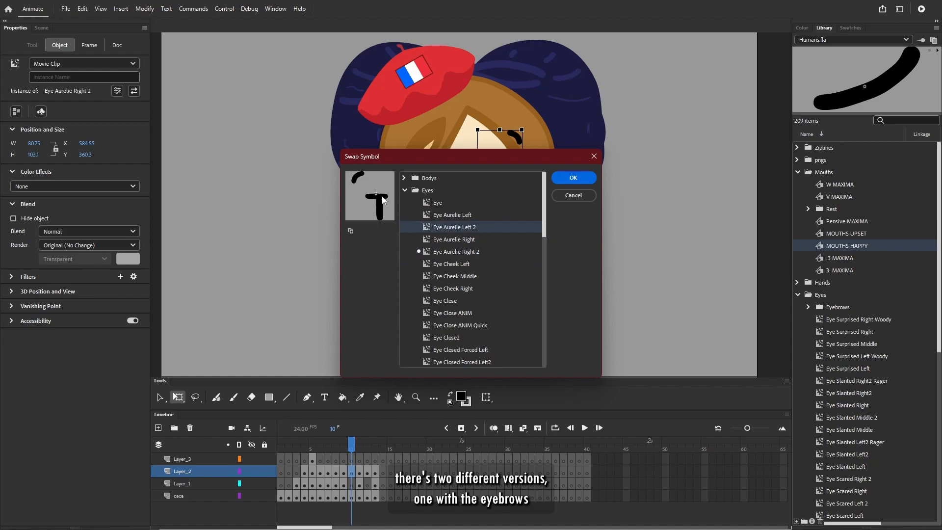
left_click(579, 199)
left_click(661, 274)
- Expand the Eyebrows folder inside Eyes and preview its symbols from Eyebrow Up Right WHITE to Eyebrow Up Left
scroll(834, 304, "down", 1)
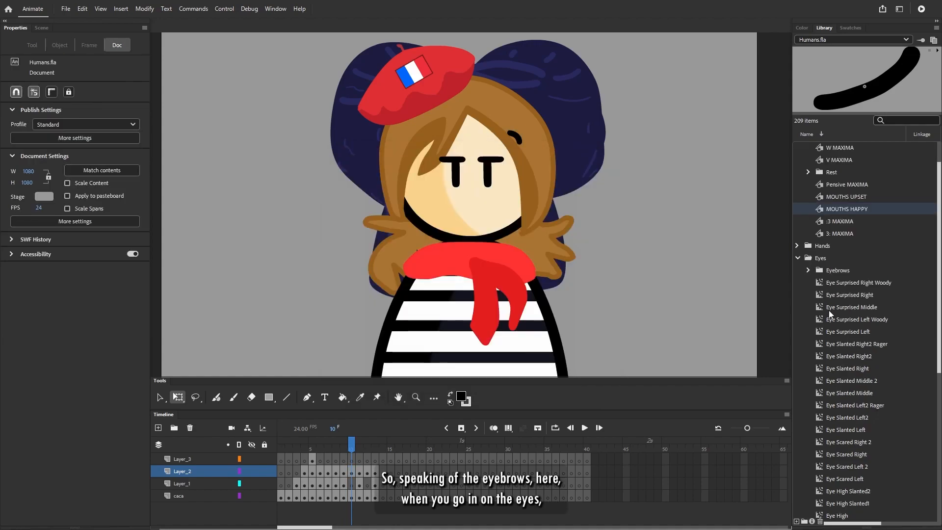
left_click(831, 260)
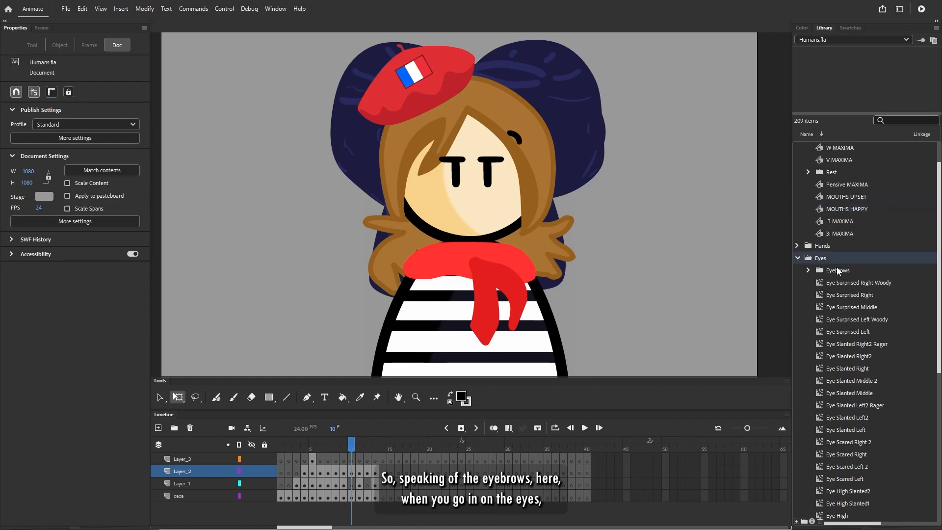
left_click(808, 270)
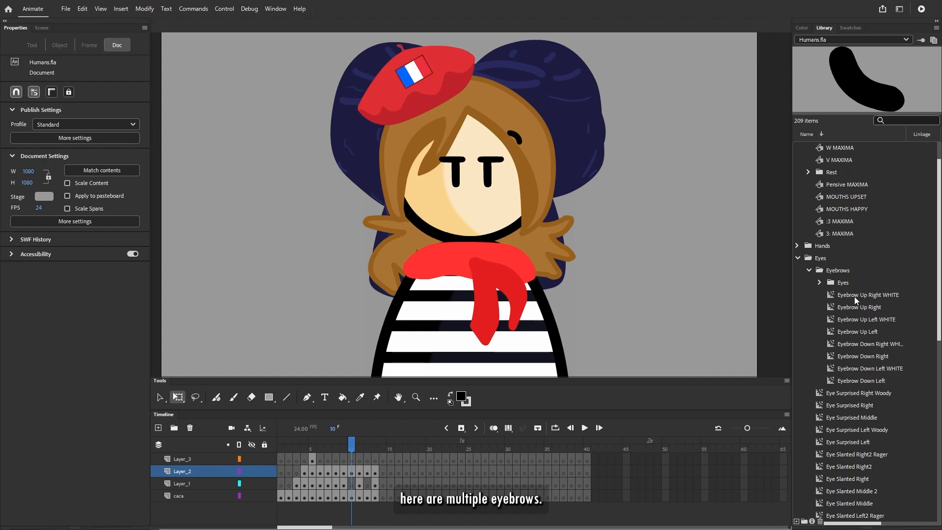
left_click(854, 296)
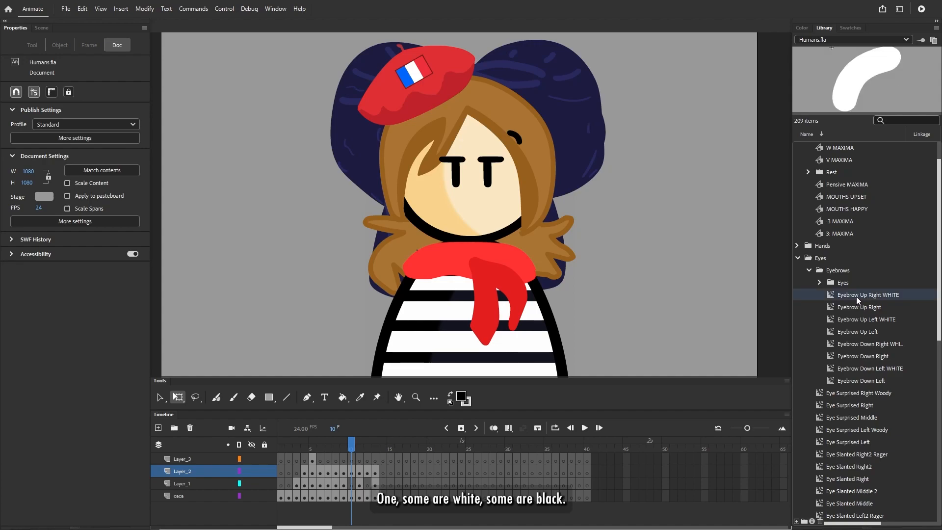
key("Down")
key("Down")
key("Down")
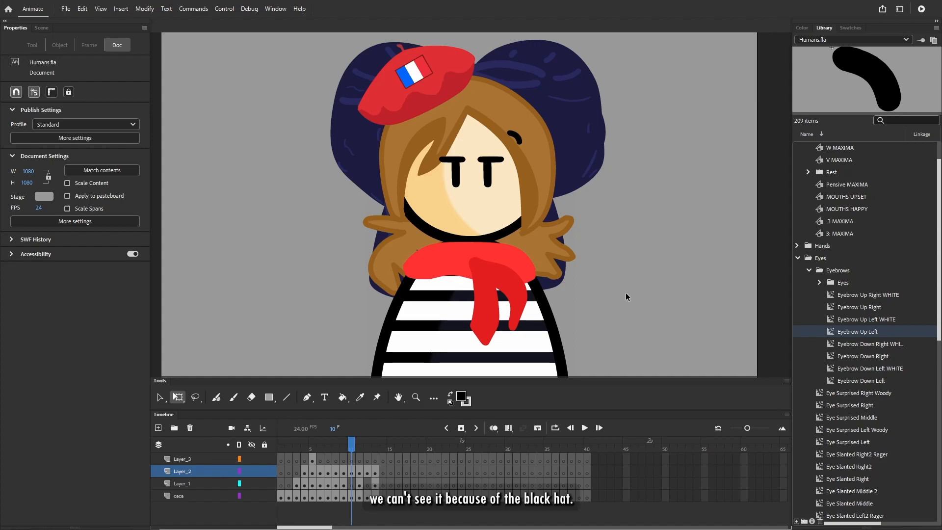
- Try the Eyebrow Up Left WHITE symbol over the character's black eyebrow at about X 622, Y 309
left_click(866, 319)
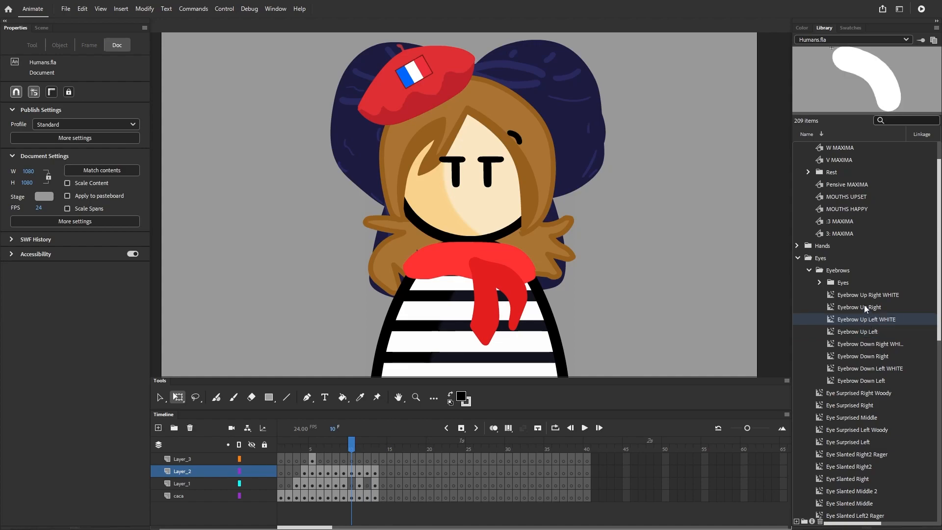
left_click_drag(857, 320, 512, 136)
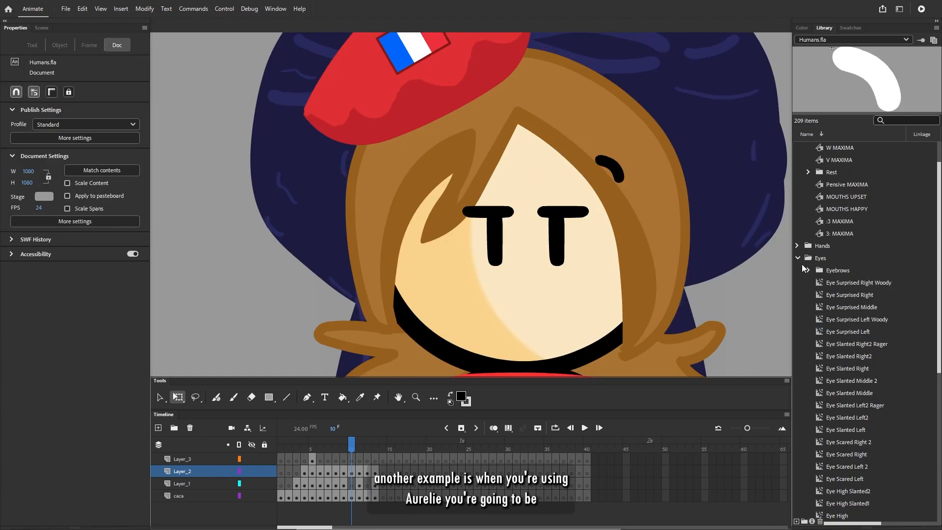
- Collapse the Eyes folder and compare the :3 MAXIMA and 3: MAXIMA mouth symbols in the Mouths folder
left_click(797, 258)
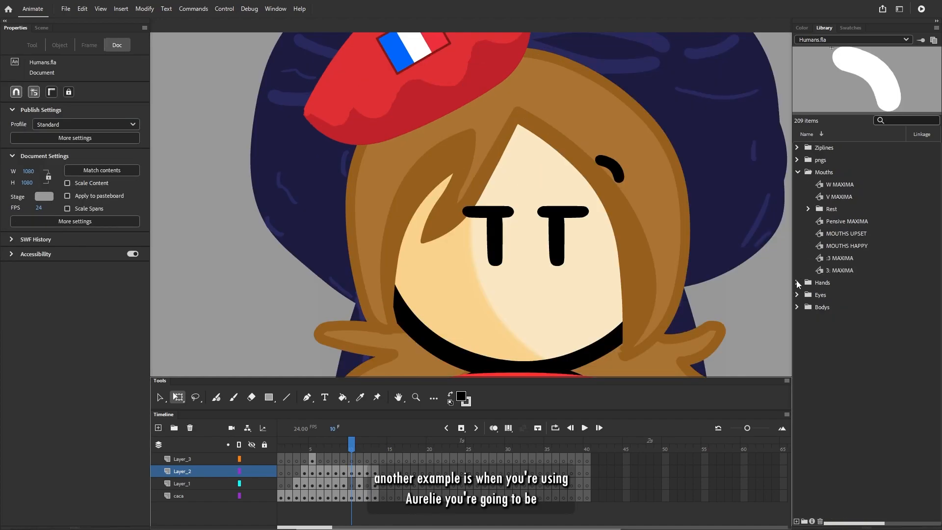
left_click(849, 258)
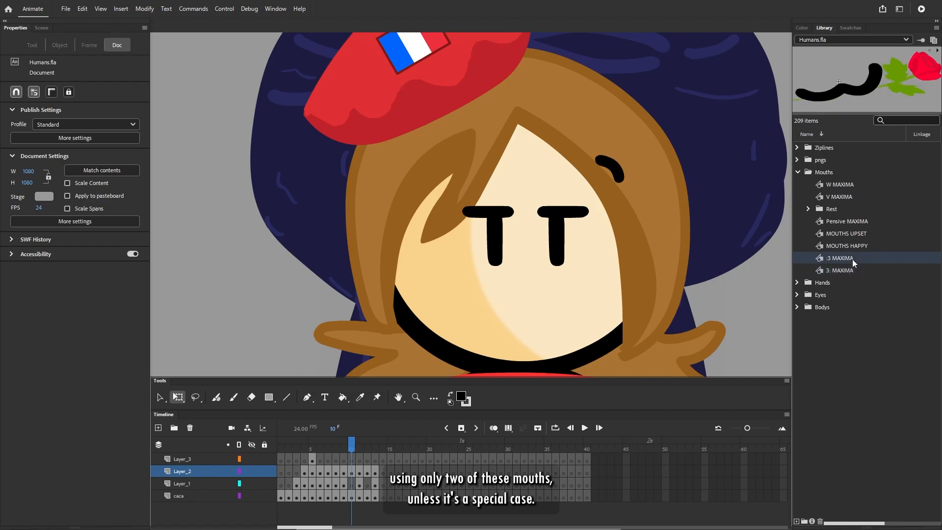
left_click(822, 269)
left_click(822, 261)
- Place the :3 MAXIMA rose mouth on the beret character's face below the eyes at about X 593, Y 458
scroll(716, 259, "down", 4)
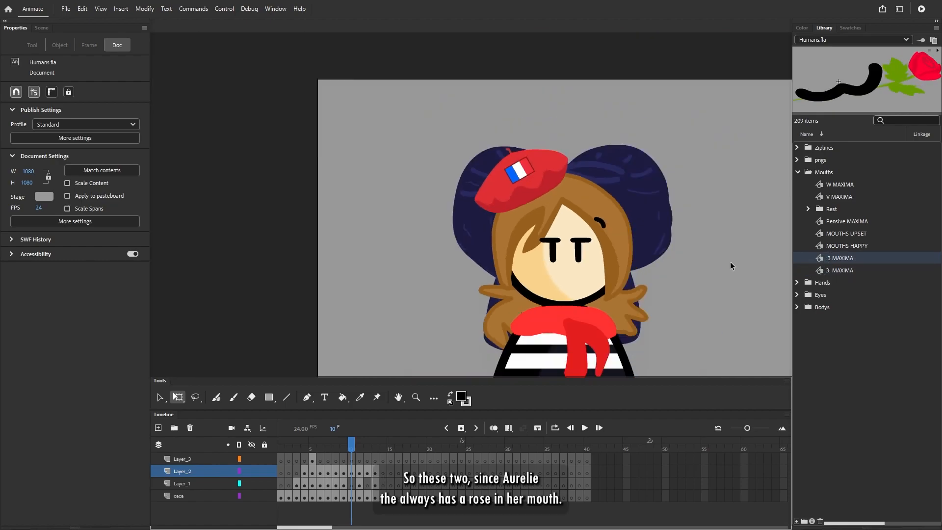
scroll(405, 266, "up", 4)
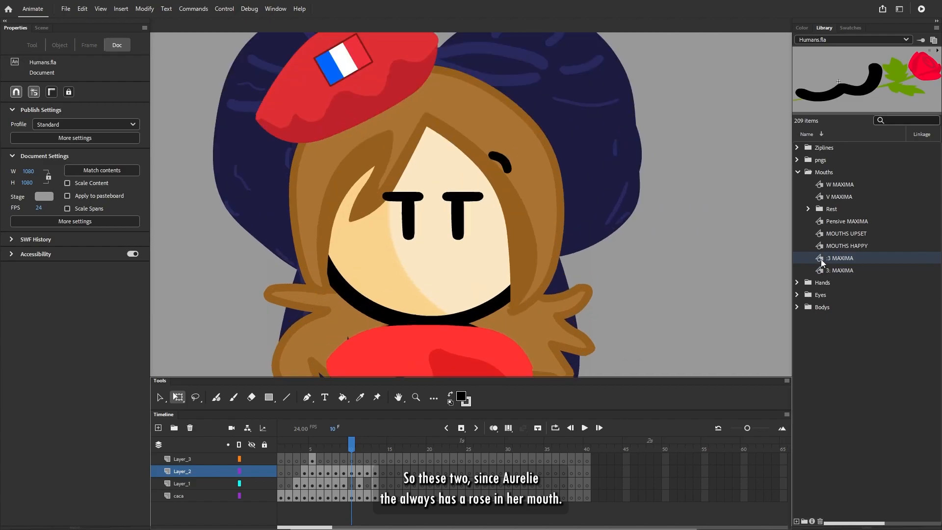
left_click_drag(821, 260, 666, 268)
left_click_drag(483, 278, 480, 279)
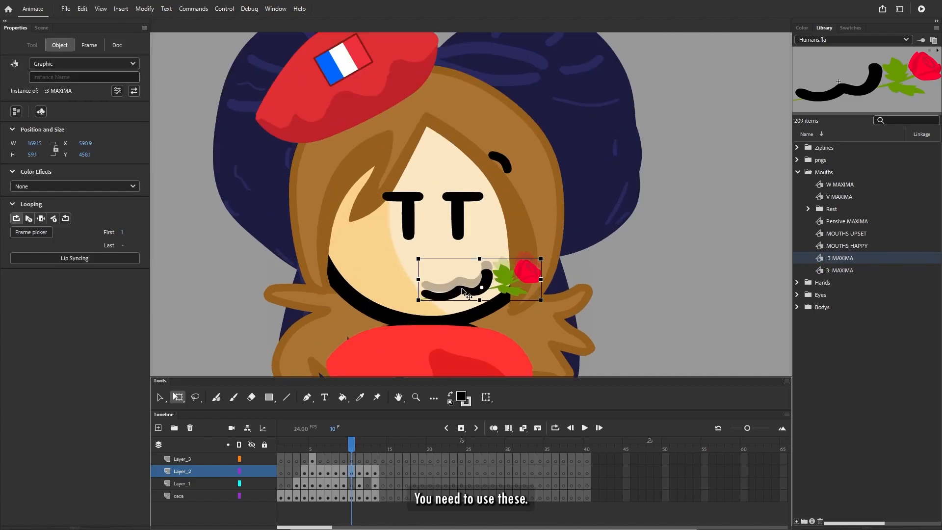
left_click(796, 295)
left_click(759, 297)
left_click(807, 307)
left_click(807, 307)
left_click(796, 294)
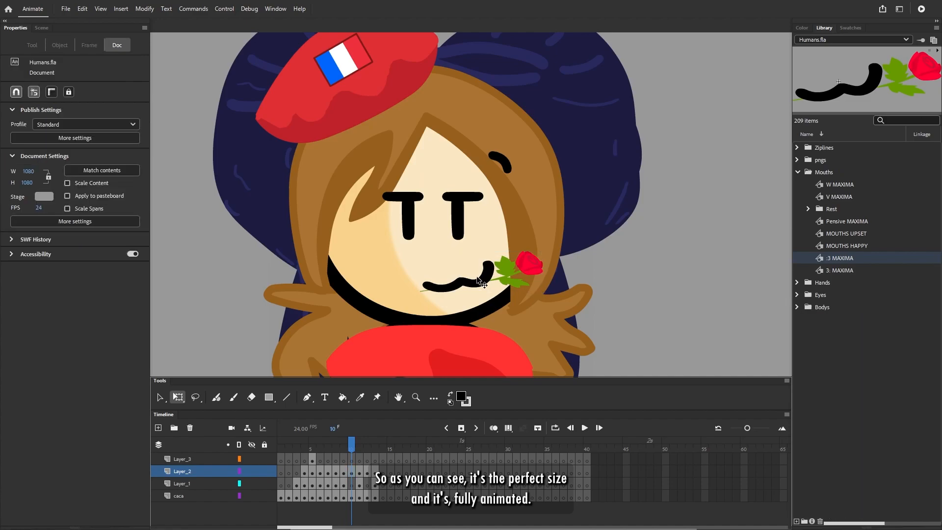
- Set the placed :3 MAXIMA rose mouth to play a single frame
left_click(483, 280)
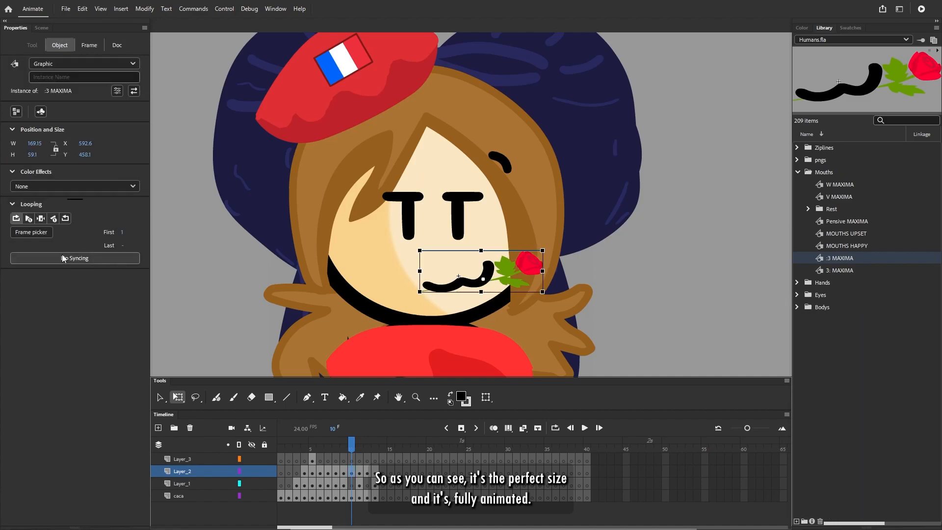
left_click(42, 219)
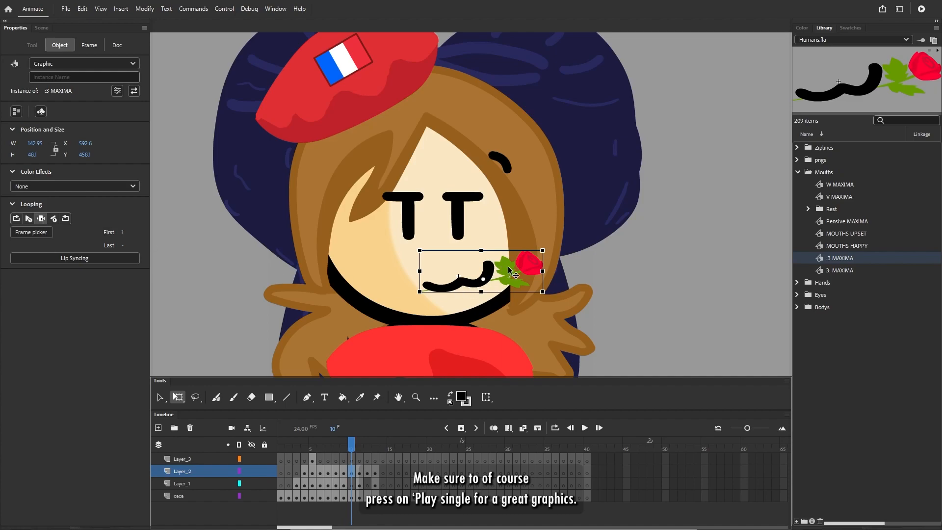
- Expand the Rest folder inside Mouths, preview its symbols from W Open down to PensiveOpen, and collapse the folder again
left_click(829, 209)
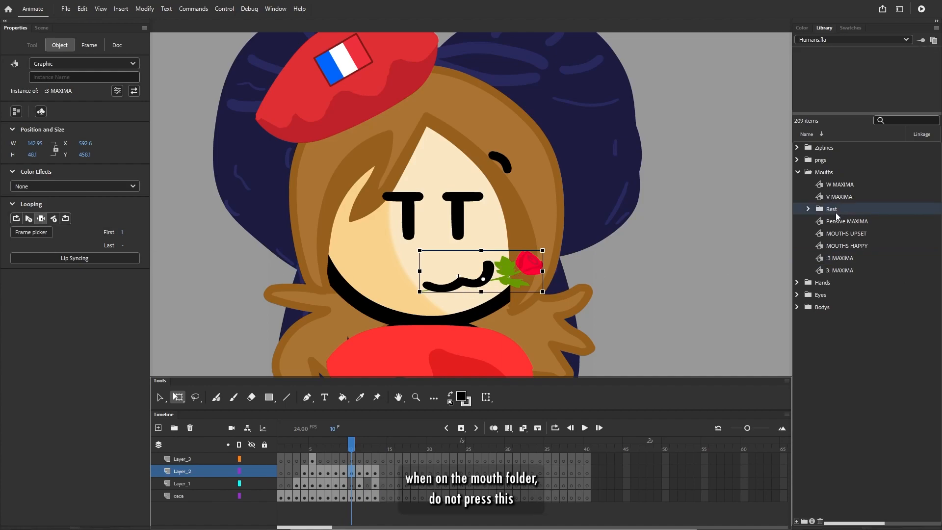
left_click(808, 208)
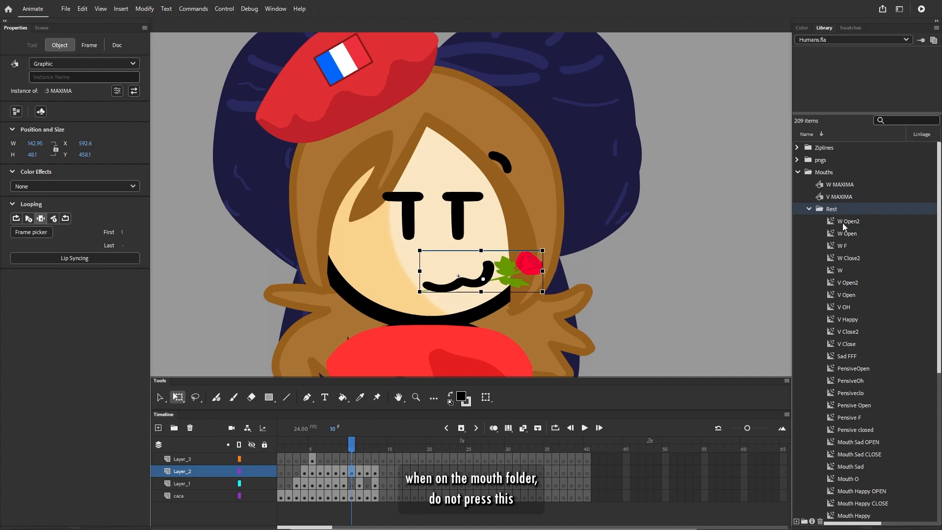
left_click(809, 210)
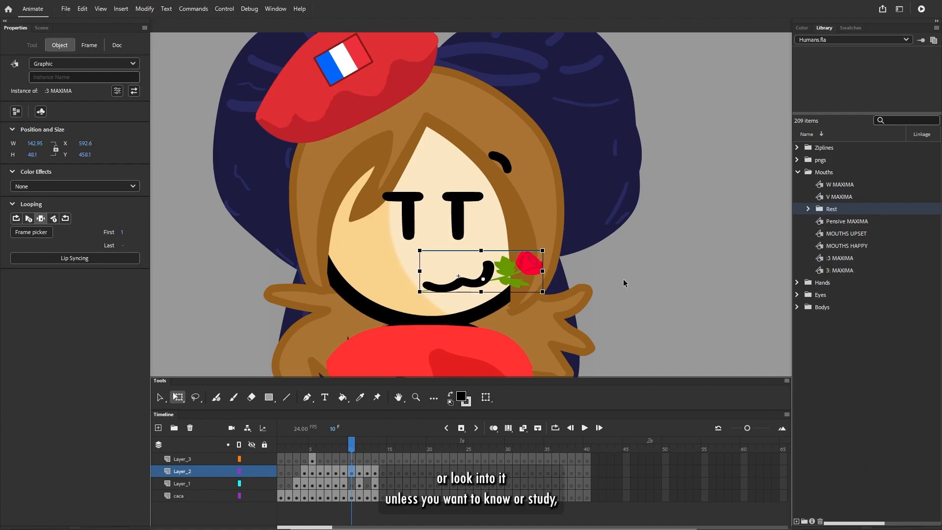
left_click(808, 210)
left_click(845, 234)
key("Down")
key("Down")
key("Down")
key("Down")
key("Down")
key("Down")
key("Down")
key("Down")
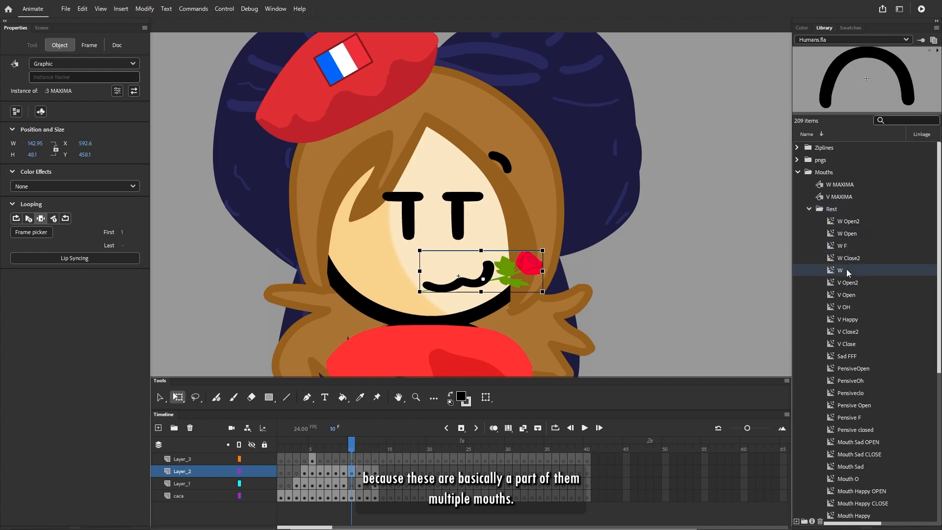
key("Down")
key("Down")
key("Down")
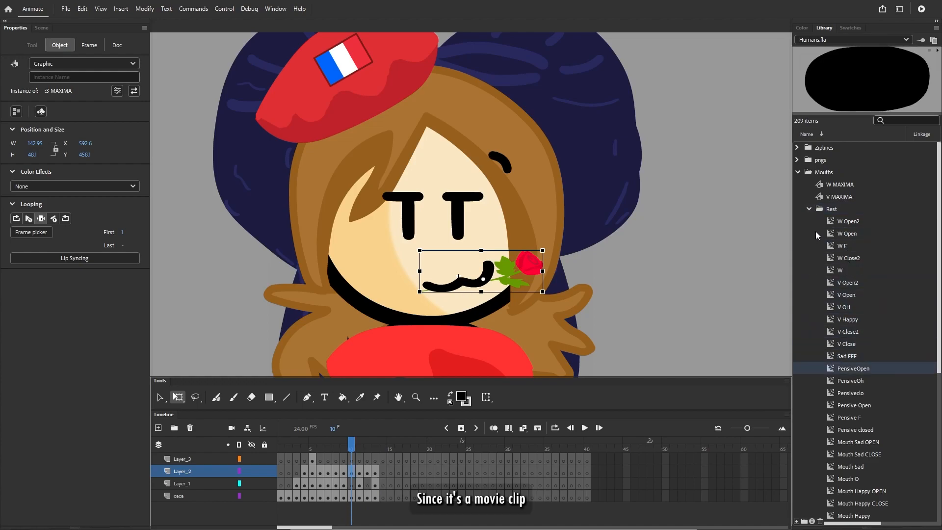
left_click(809, 209)
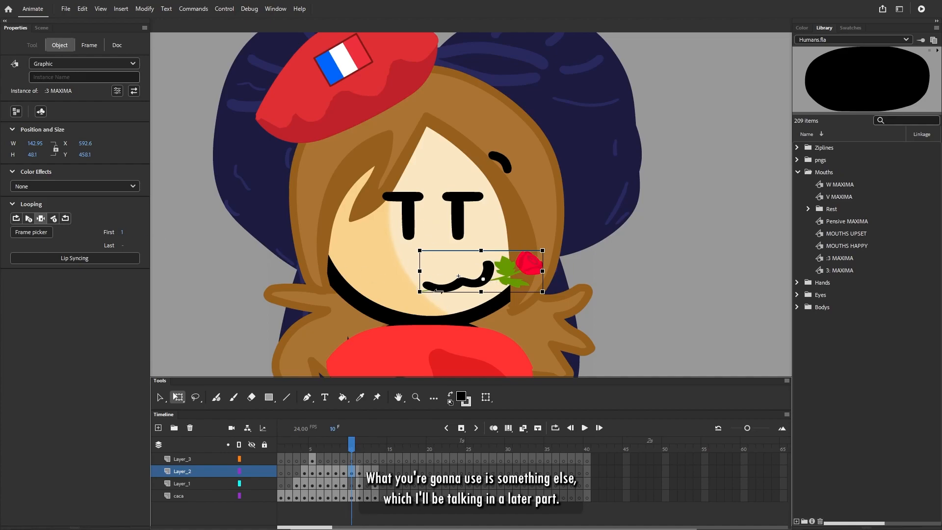
- Select the whole beret character, shrink it to about a quarter of the stage height and place it in the lower middle of the stage
left_click(732, 254)
scroll(580, 246, "down", 6)
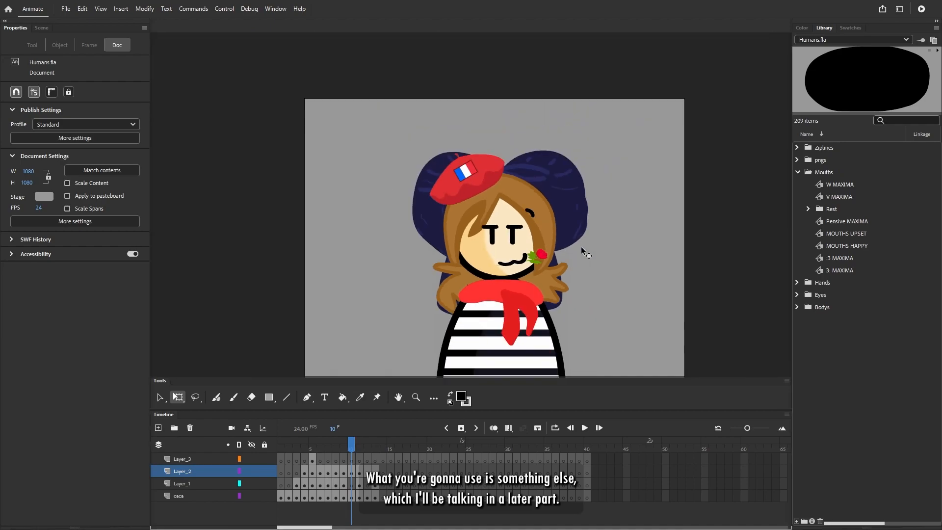
scroll(476, 307, "up", 3)
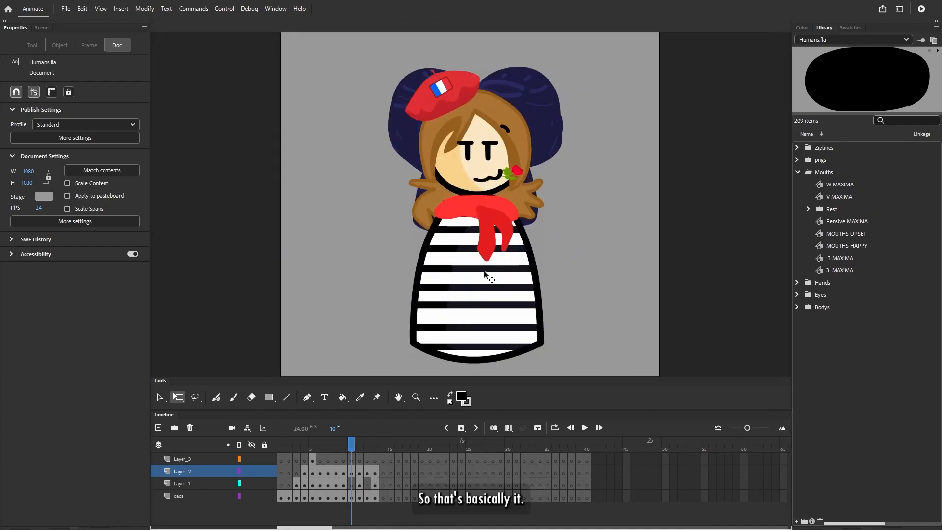
left_click(497, 179)
left_click(598, 189)
key("ctrl+a")
scroll(575, 165, "down", 2)
left_click_drag(550, 93, 503, 173)
left_click_drag(477, 233, 469, 280)
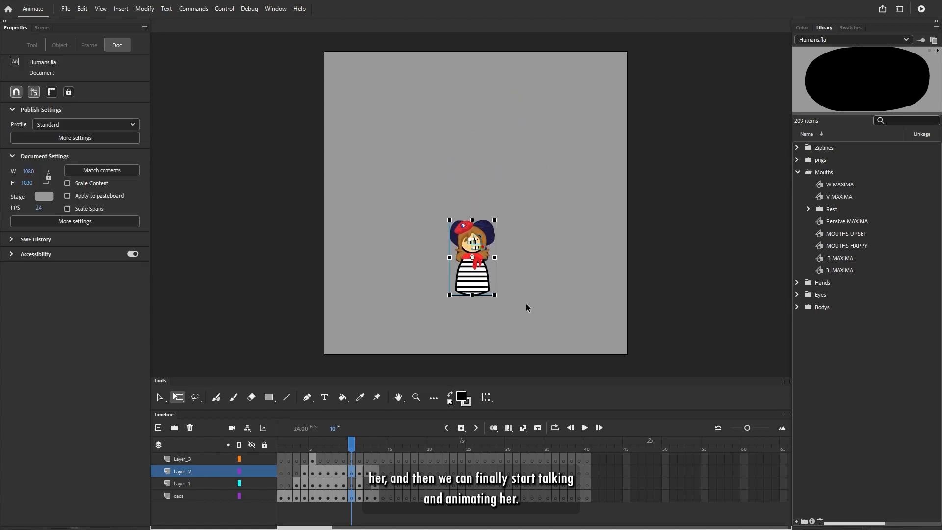
left_click(530, 301)
scroll(470, 304, "up", 4)
left_click_drag(403, 60, 564, 327)
left_click_drag(536, 95, 619, 143)
scroll(579, 162, "down", 2)
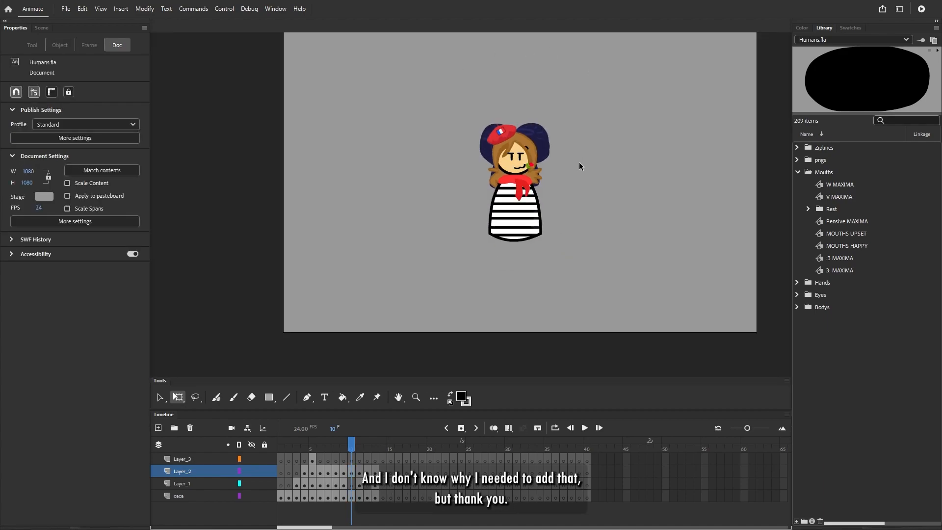